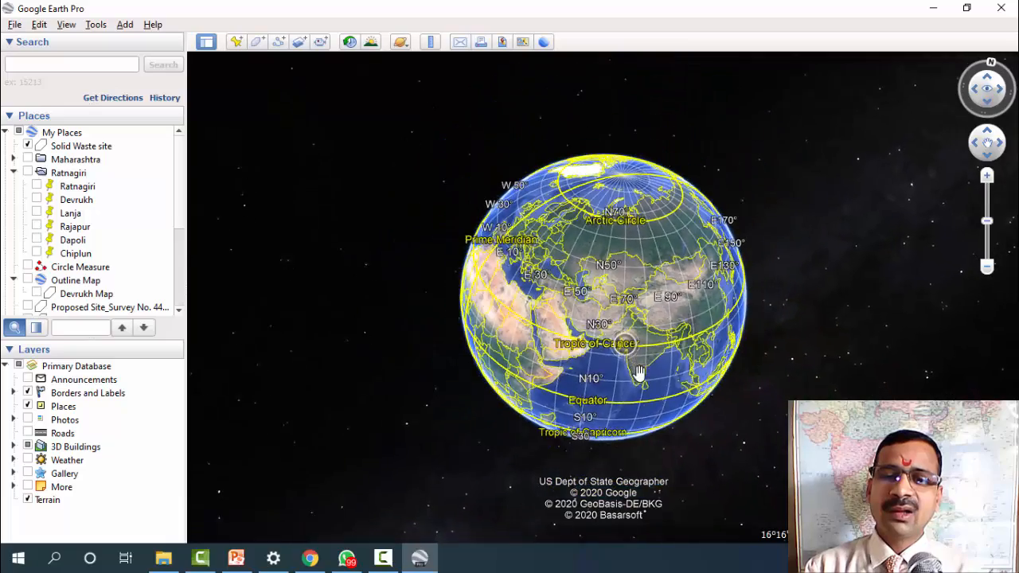
# Step: Search for Devrukh, Maharashtra and centre the map on the oval sports ground beside its marker
pyautogui.scroll(2, 639, 373)
pyautogui.scroll(1, 639, 372)
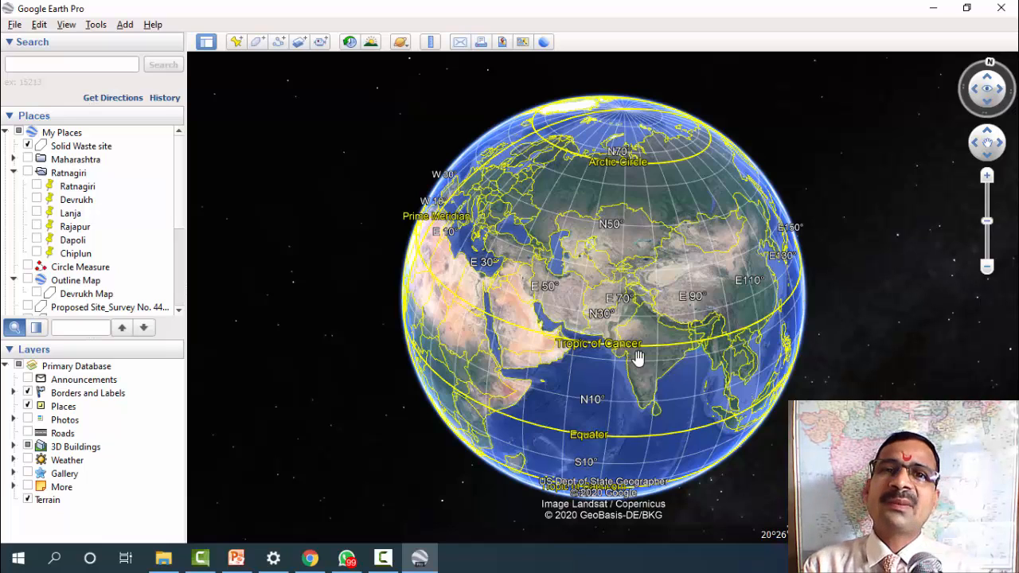
pyautogui.click(45, 65)
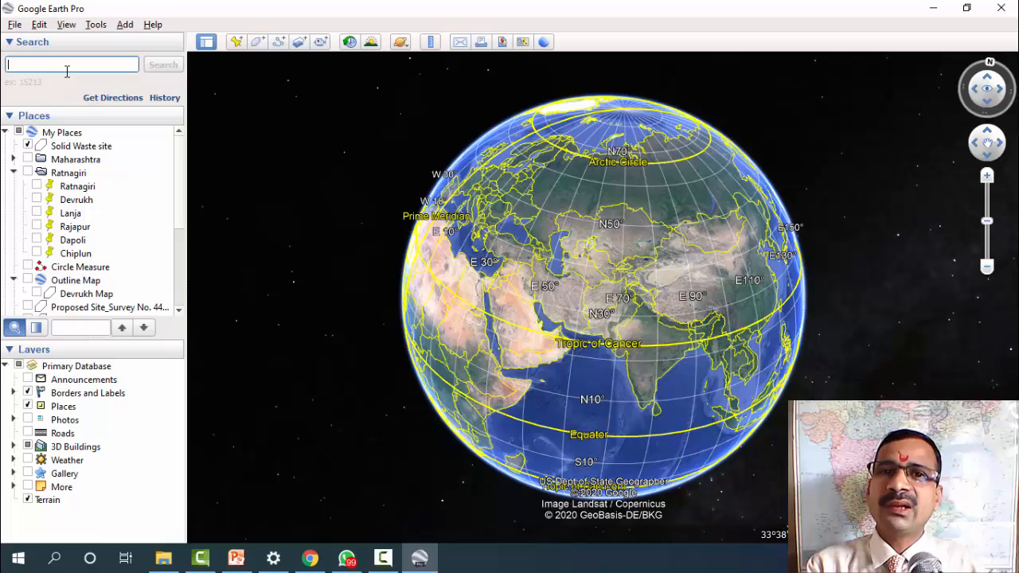
pyautogui.write('dev')
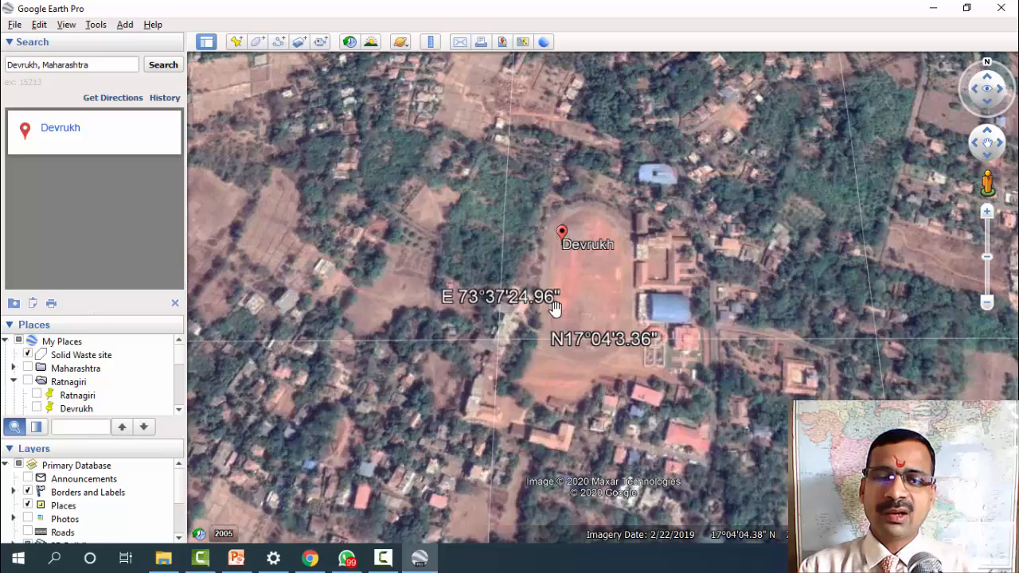
pyautogui.scroll(1, 547, 263)
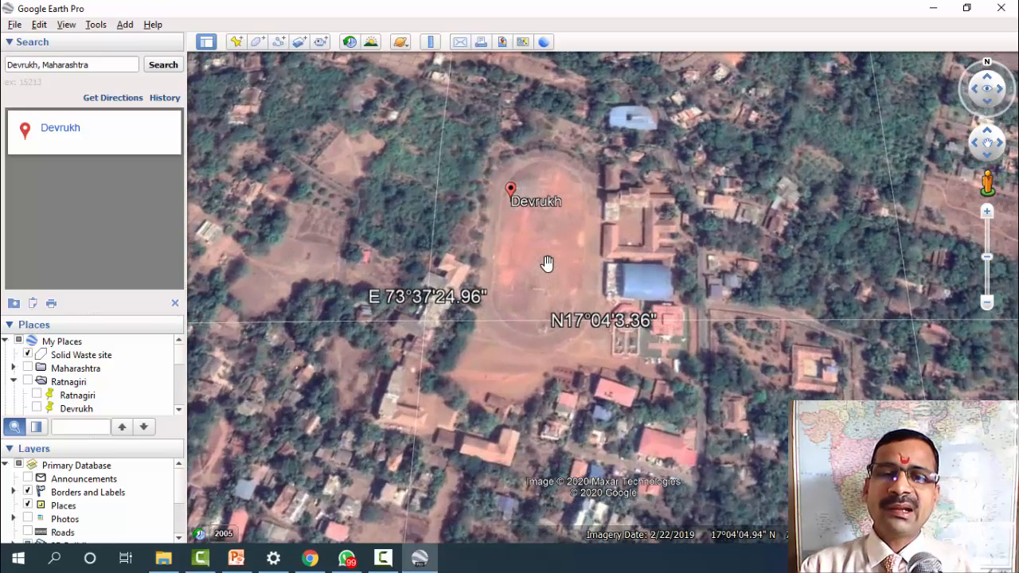
pyautogui.moveTo(548, 265); pyautogui.dragTo(590, 258)
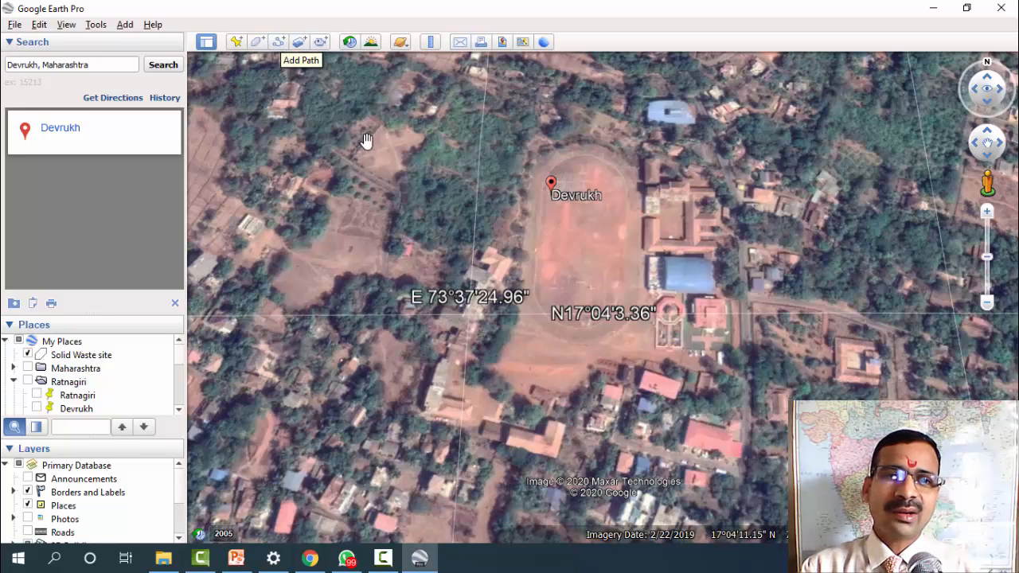
# Step: Examine the town around the Devrukh marker, following the main road south and returning to the sports ground
pyautogui.scroll(-4, 446, 227)
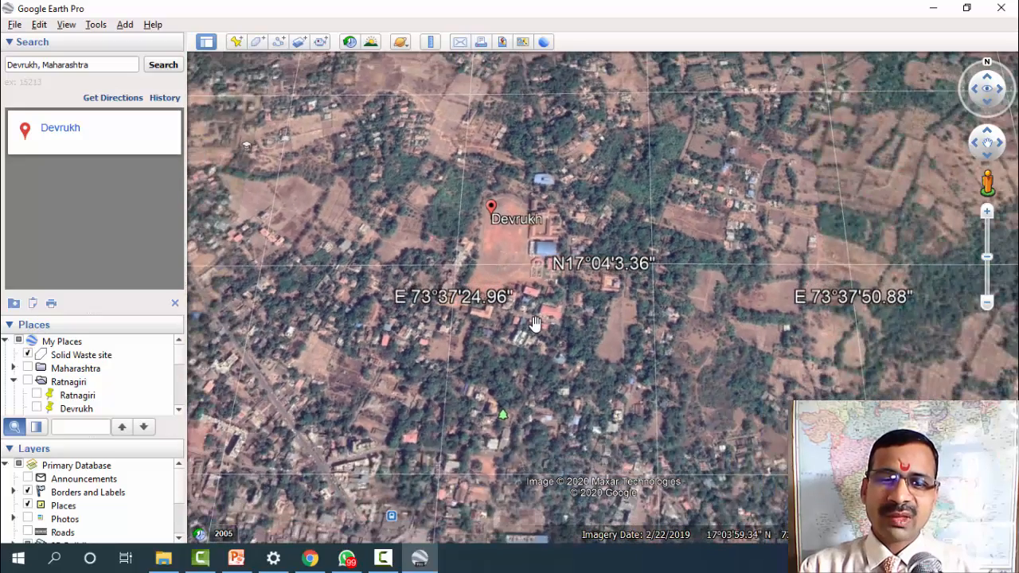
pyautogui.moveTo(535, 323)
pyautogui.mouseDown()
pyautogui.moveTo(532, 282)
pyautogui.moveTo(576, 214)
pyautogui.moveTo(567, 153)
pyautogui.mouseUp()
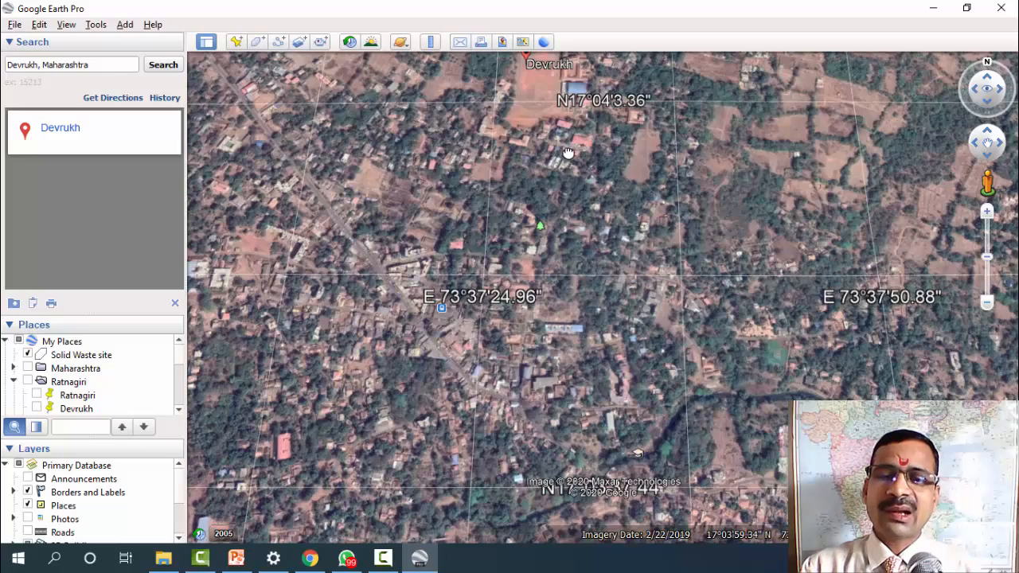
pyautogui.scroll(3, 469, 364)
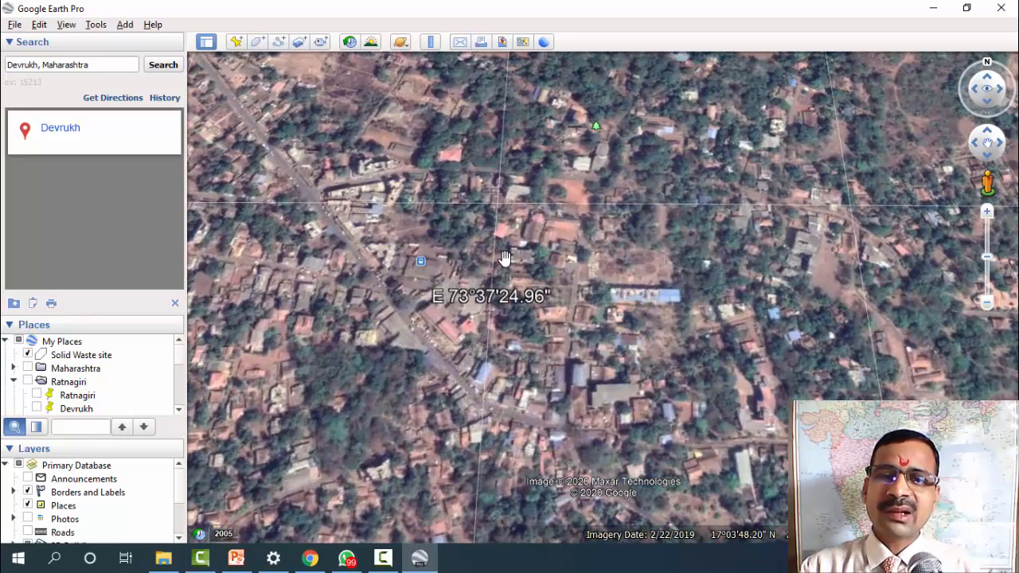
pyautogui.moveTo(461, 243); pyautogui.dragTo(511, 426)
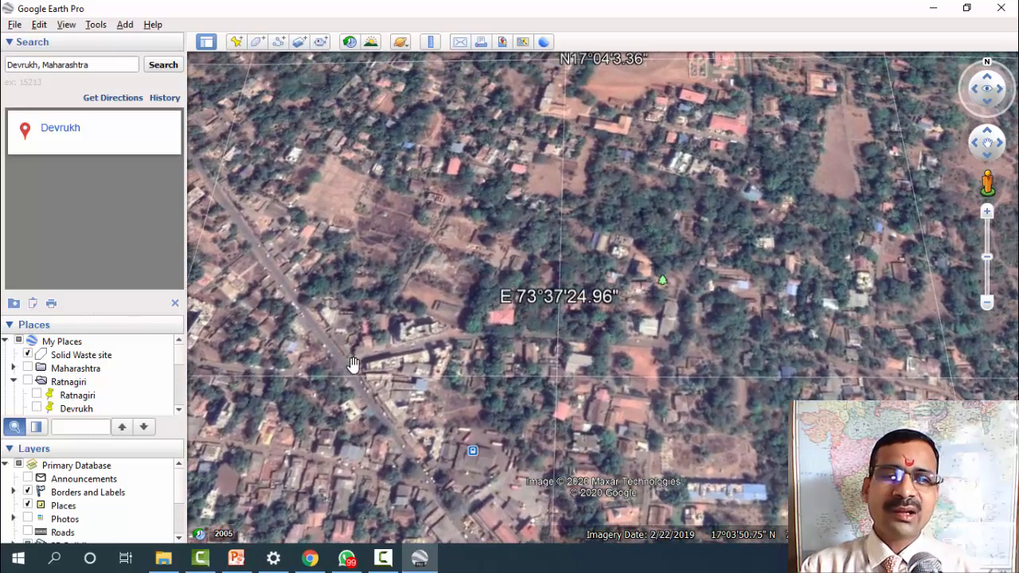
pyautogui.moveTo(528, 526); pyautogui.dragTo(504, 356)
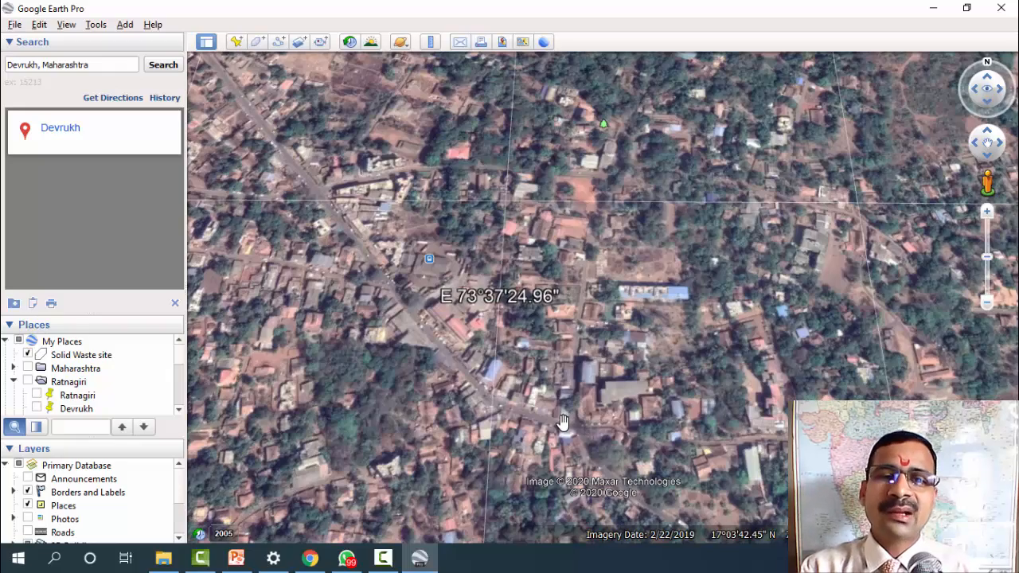
pyautogui.moveTo(468, 202); pyautogui.dragTo(401, 353)
pyautogui.moveTo(637, 267); pyautogui.dragTo(483, 400)
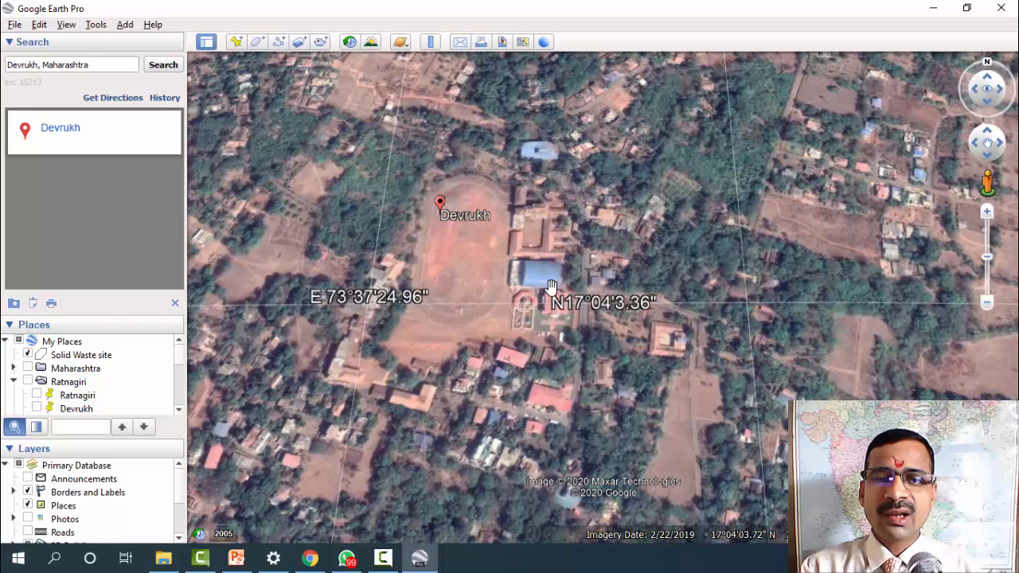
# Step: Add a placemark on the blue-roofed building east of the sports ground and name it "Indoor Stadium- ASP College, Devrukh"
pyautogui.click(236, 42)
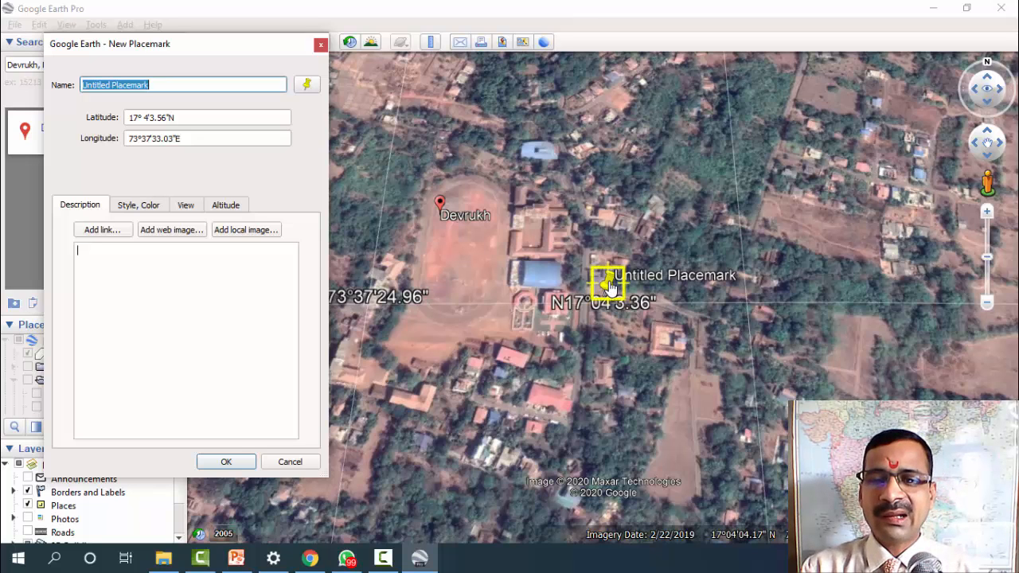
pyautogui.moveTo(608, 293); pyautogui.dragTo(548, 283)
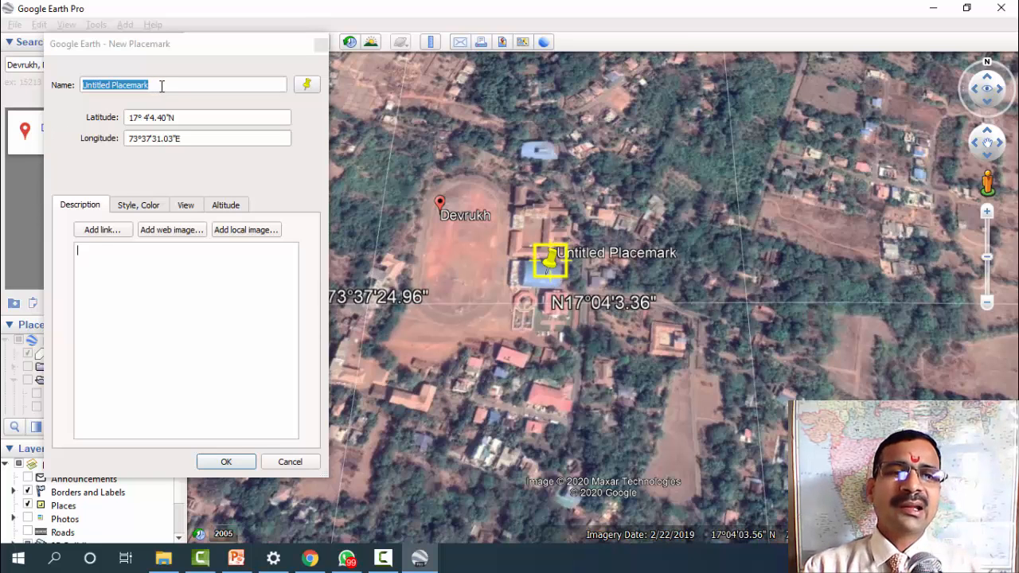
pyautogui.press('BackSpace')
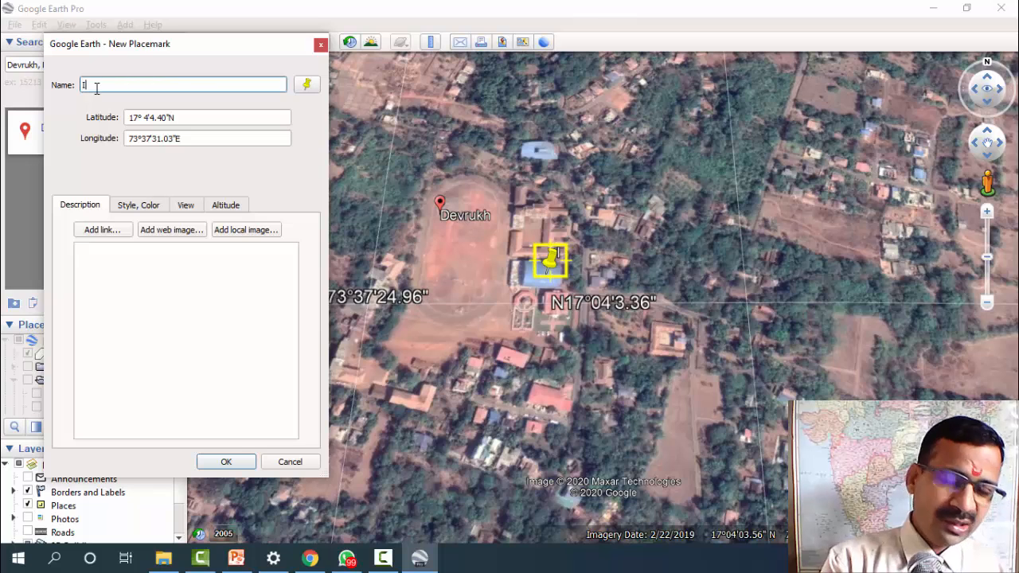
pyautogui.write('Indoor Stadium- ASP College, Devrukh')
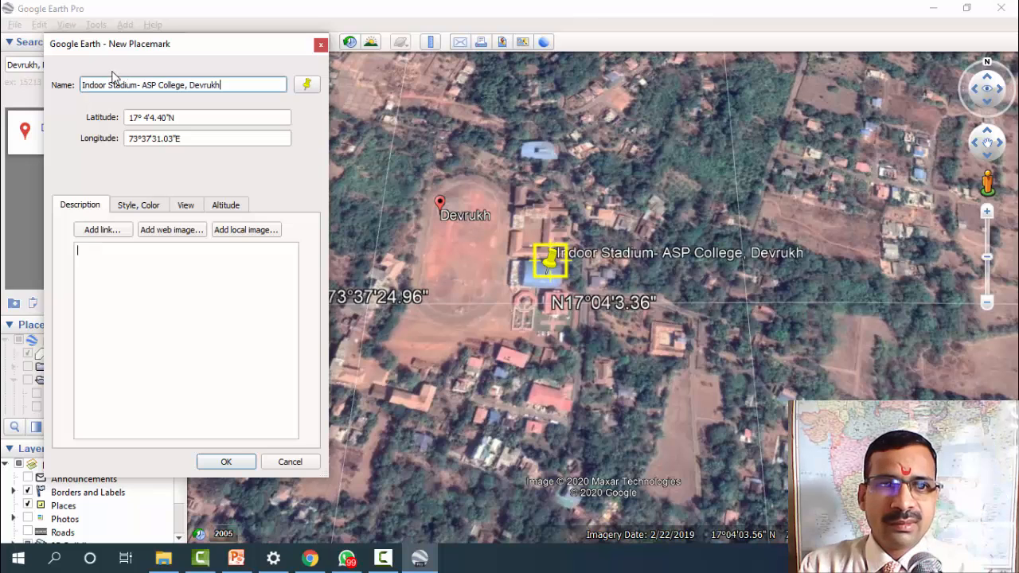
# Step: Review the new placemark's latitude and longitude and look through the available icons without choosing another one
pyautogui.click(184, 119)
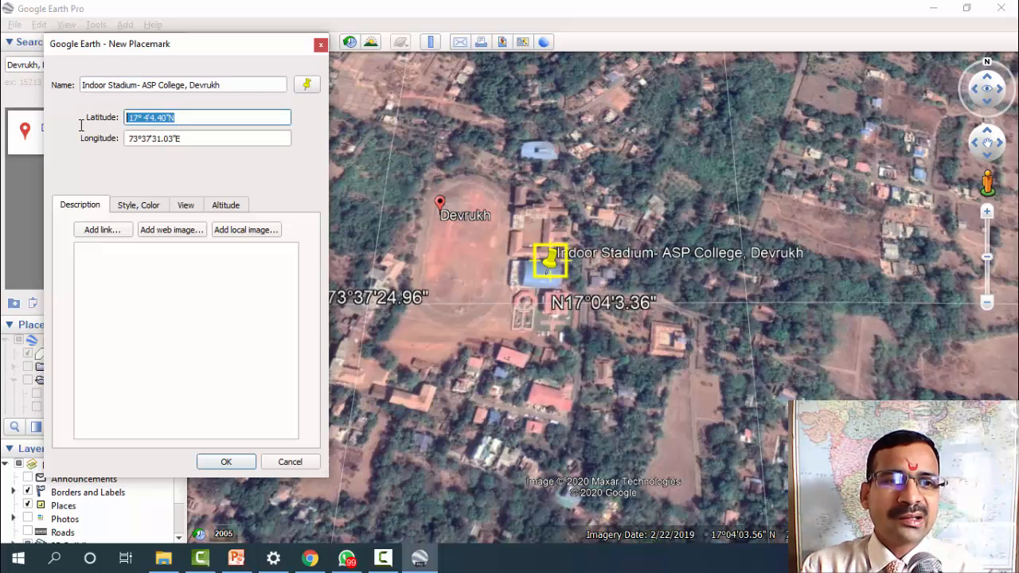
pyautogui.click(191, 141)
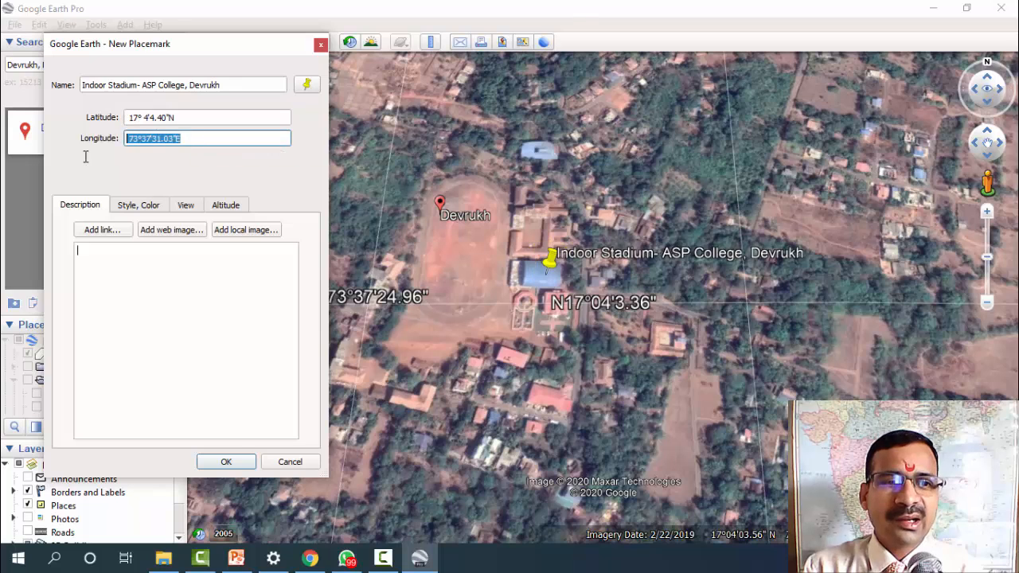
pyautogui.click(308, 84)
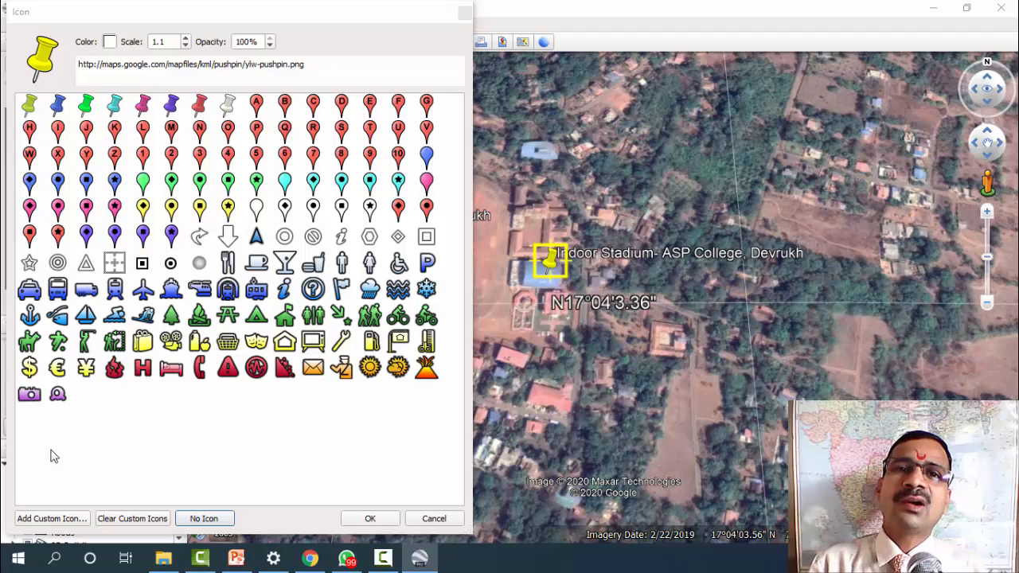
pyautogui.click(432, 519)
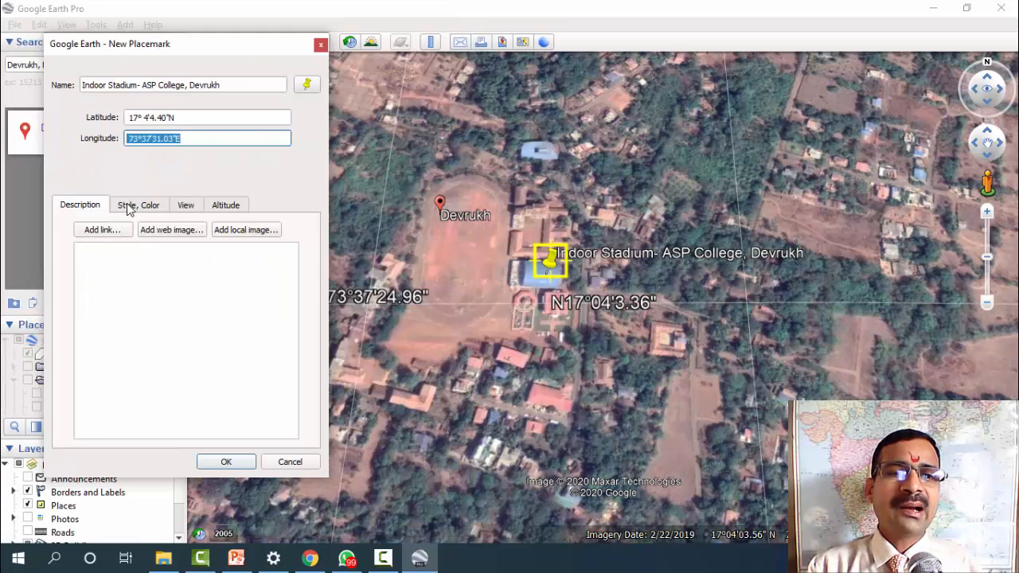
# Step: Set the placemark's label color to magenta (#ff00ff)
pyautogui.click(129, 206)
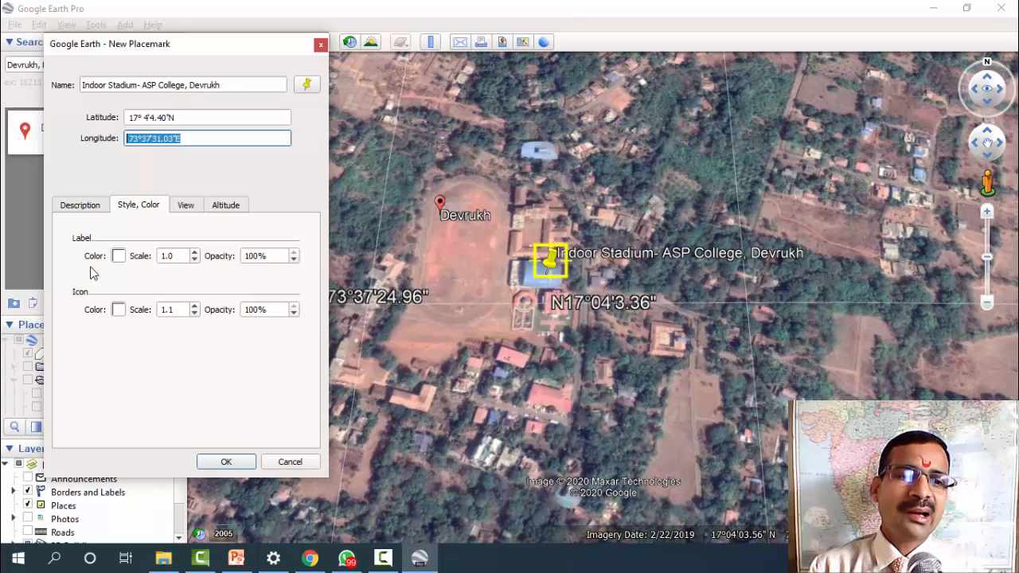
pyautogui.click(118, 255)
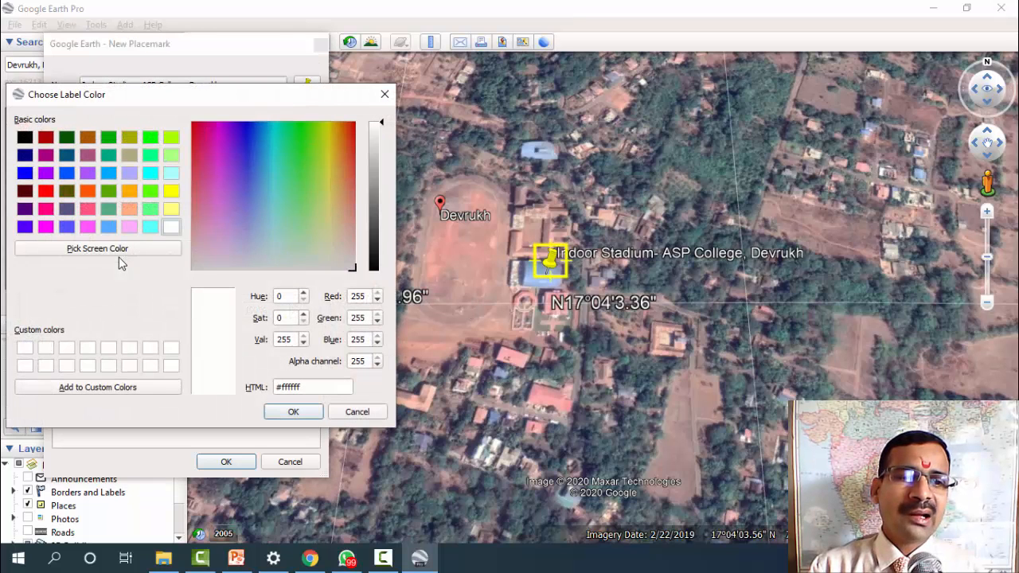
pyautogui.click(170, 192)
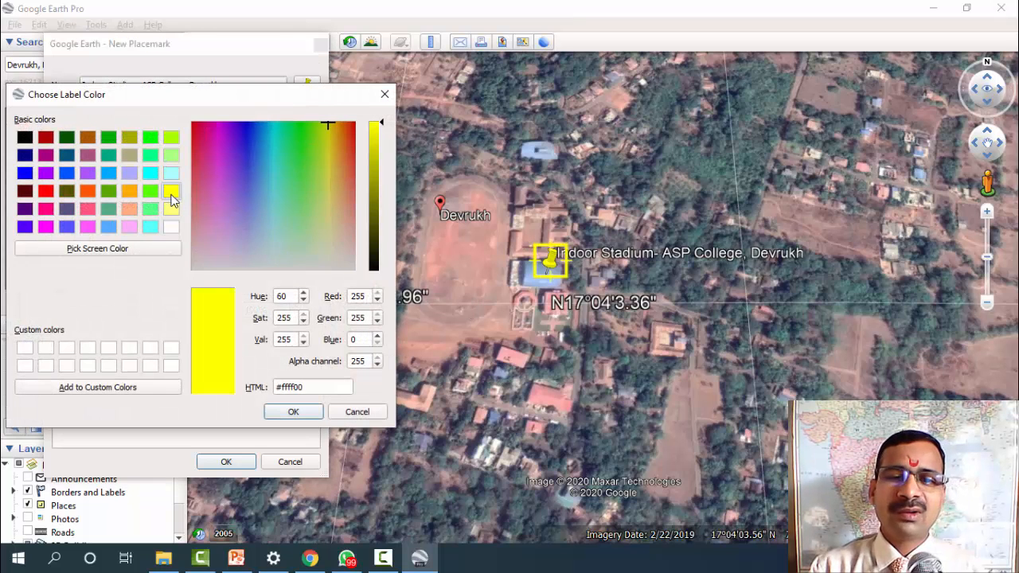
pyautogui.click(47, 229)
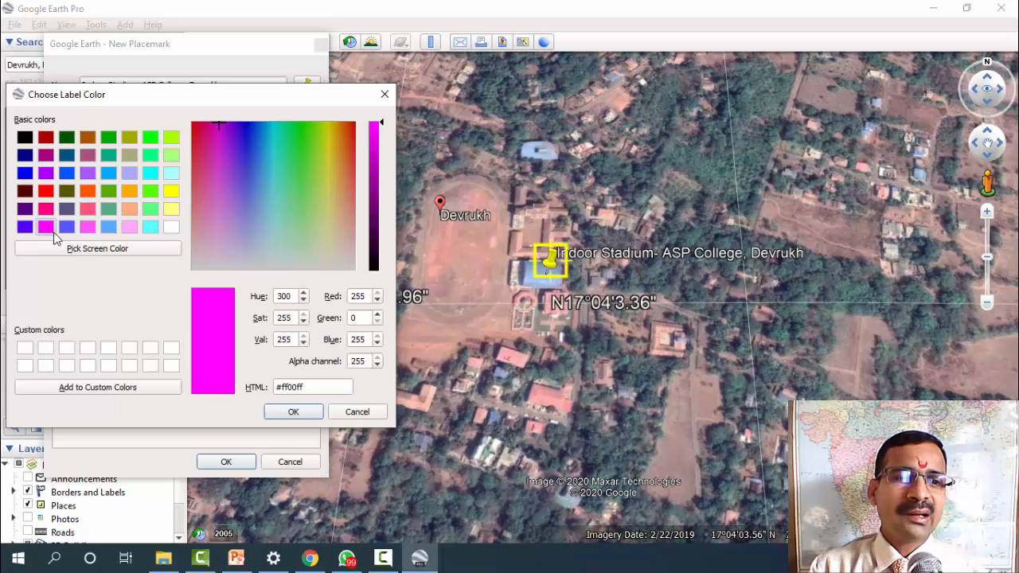
pyautogui.click(296, 409)
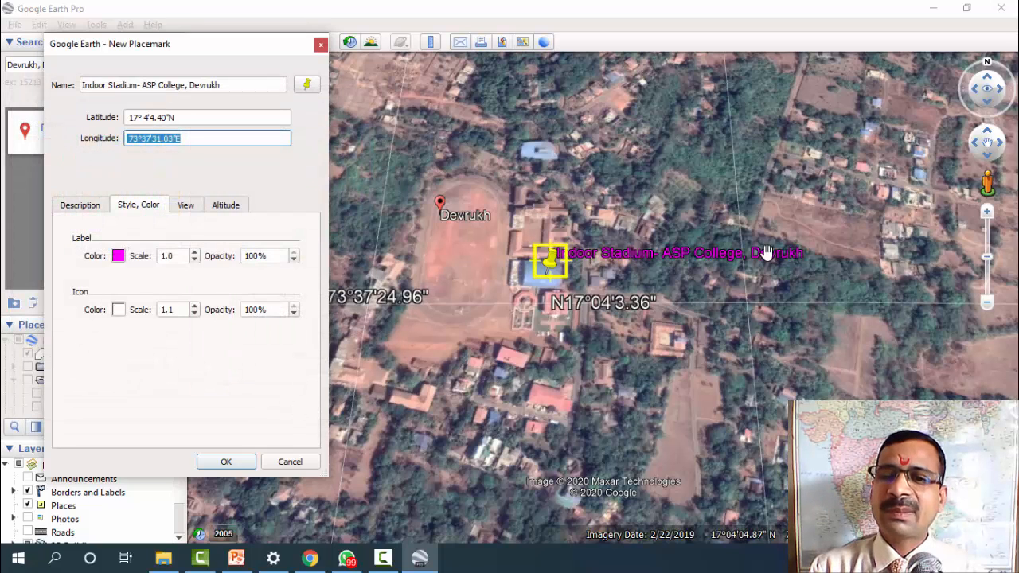
# Step: Try blue as the placemark's label color and restore the label to white (#ffffff)
pyautogui.click(118, 256)
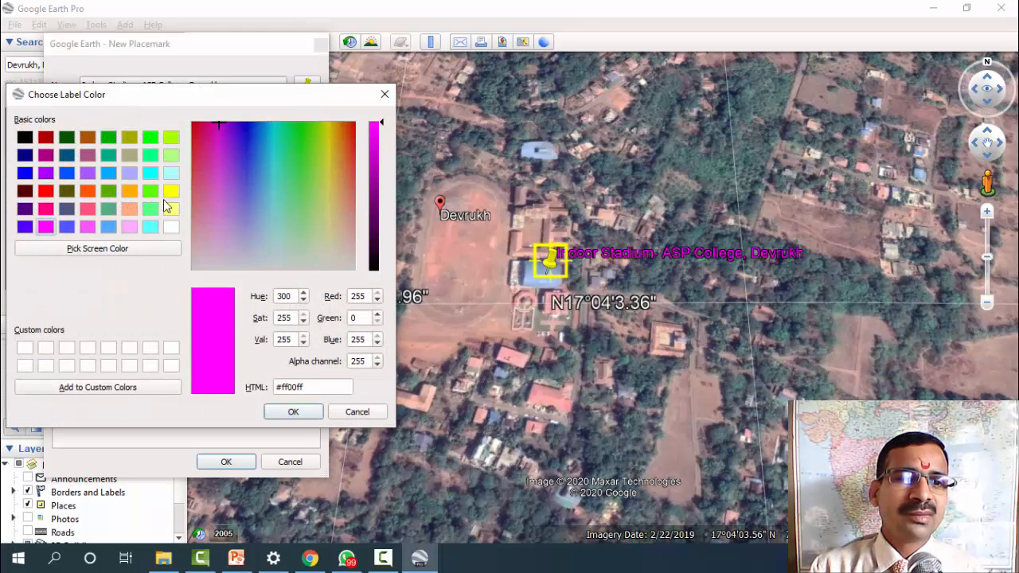
pyautogui.click(25, 173)
pyautogui.click(293, 412)
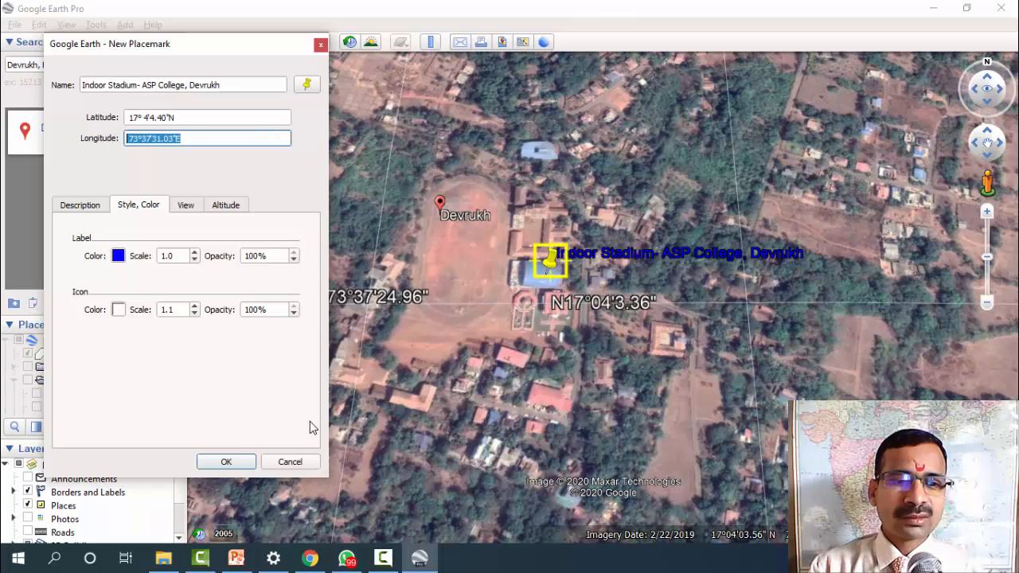
pyautogui.click(118, 257)
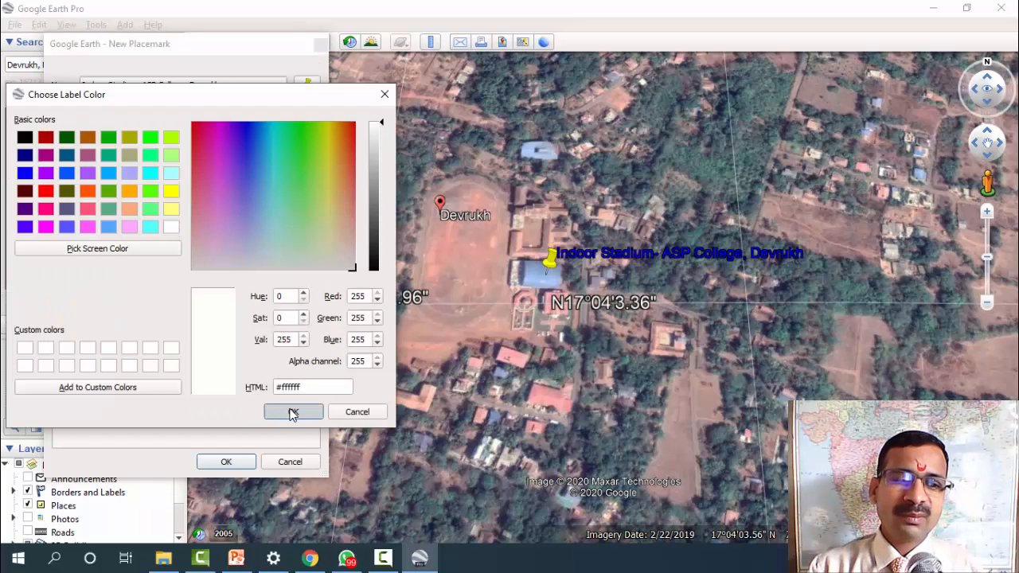
pyautogui.click(291, 413)
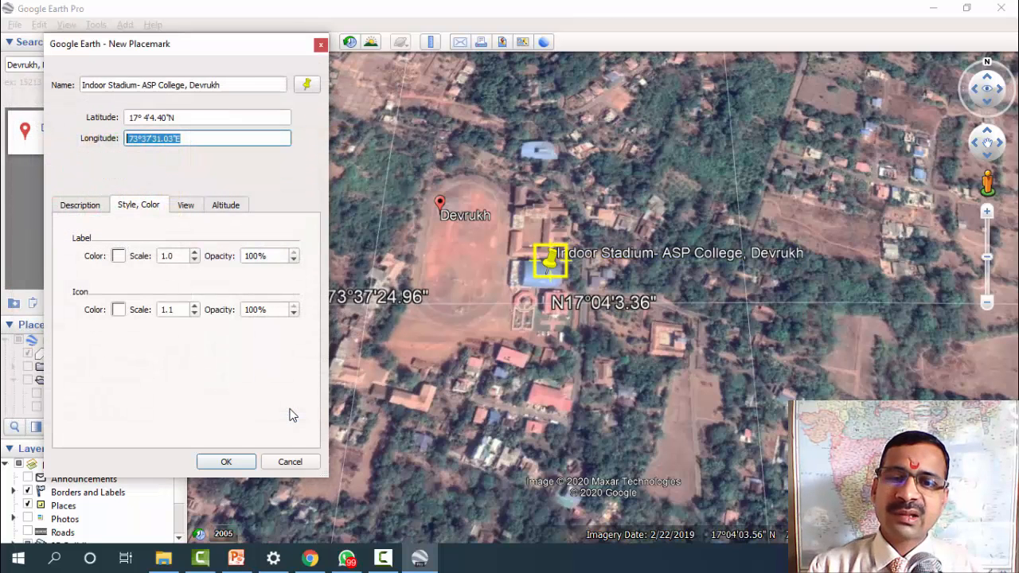
# Step: Set the placemark's icon color to red (#ff0000)
pyautogui.click(119, 310)
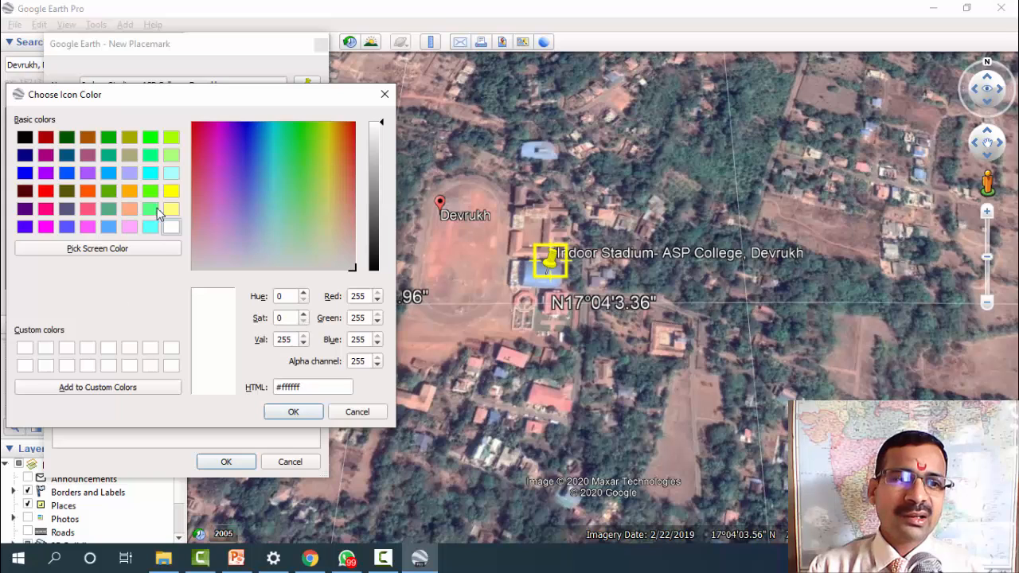
pyautogui.click(45, 190)
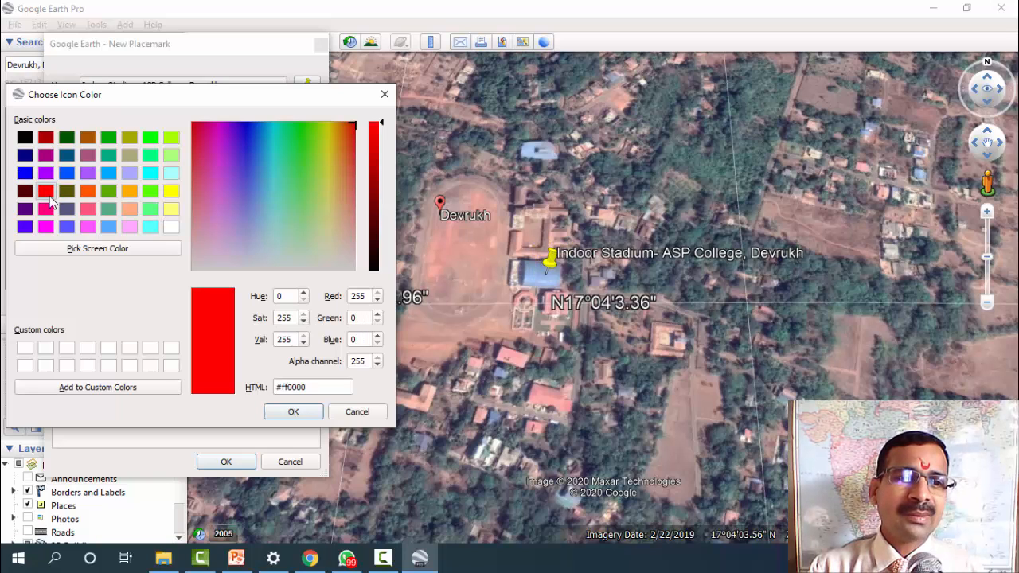
pyautogui.click(293, 412)
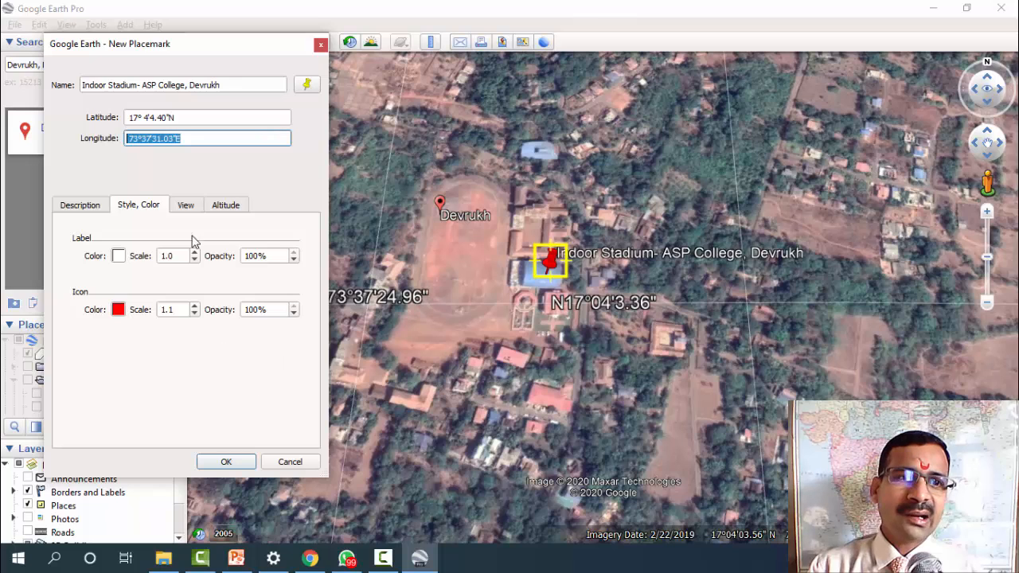
# Step: Try the Time stamp option for the placemark view's date/time and return it to None
pyautogui.click(187, 204)
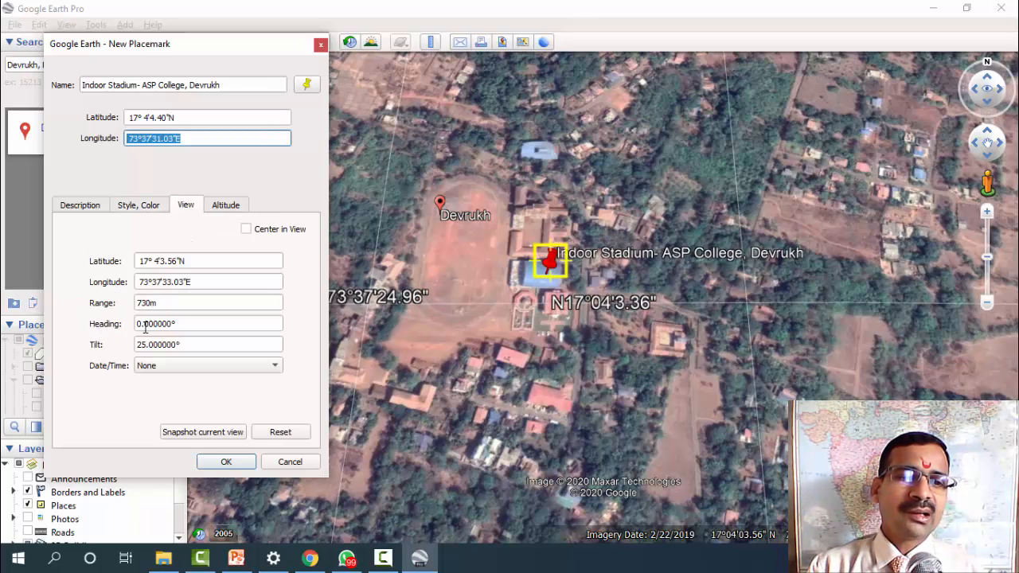
pyautogui.click(160, 367)
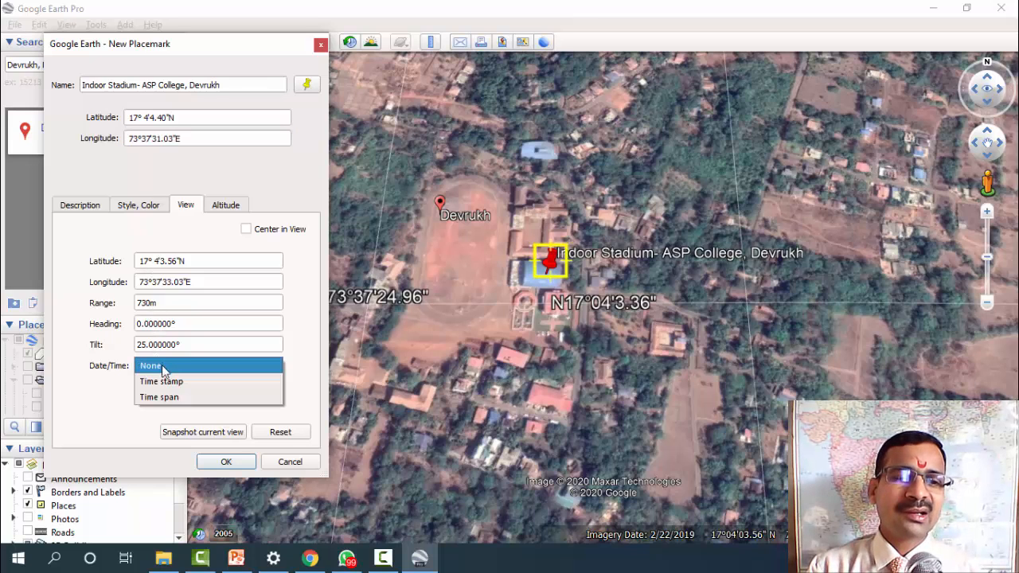
pyautogui.click(167, 382)
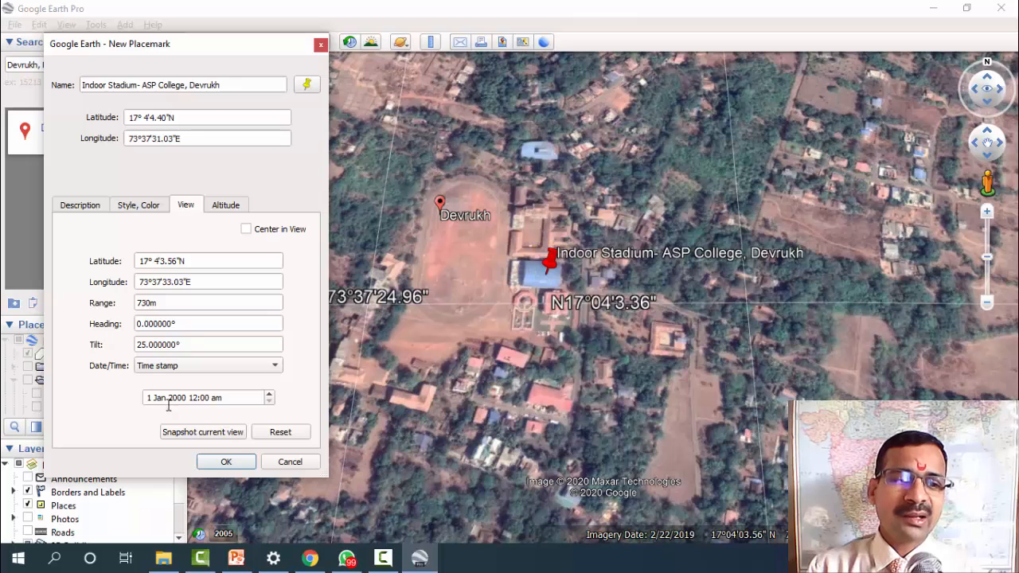
pyautogui.click(176, 367)
pyautogui.click(160, 355)
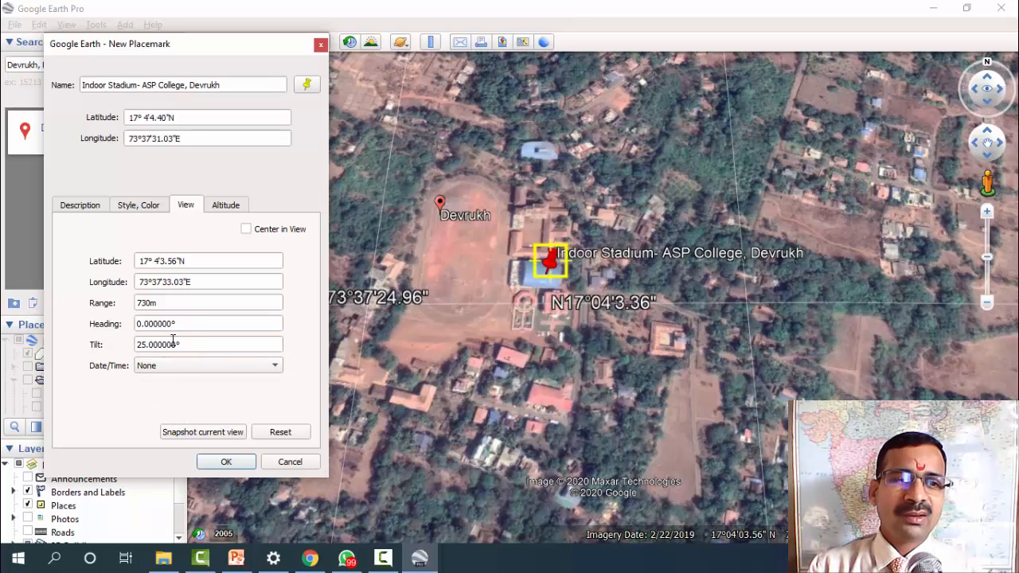
# Step: Check the placemark's altitude settings, save the placemark and find it in the saved places
pyautogui.click(231, 206)
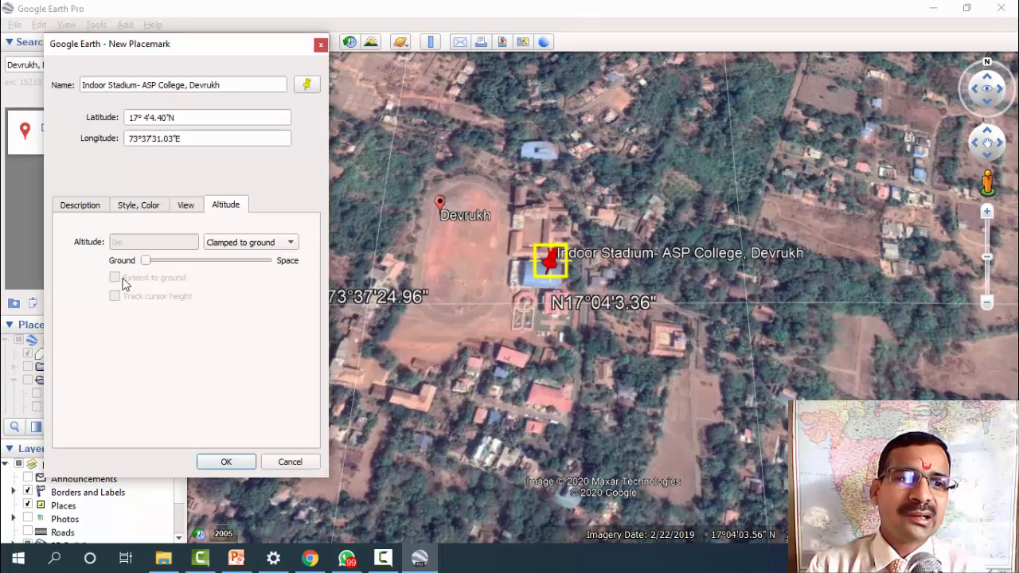
pyautogui.click(226, 462)
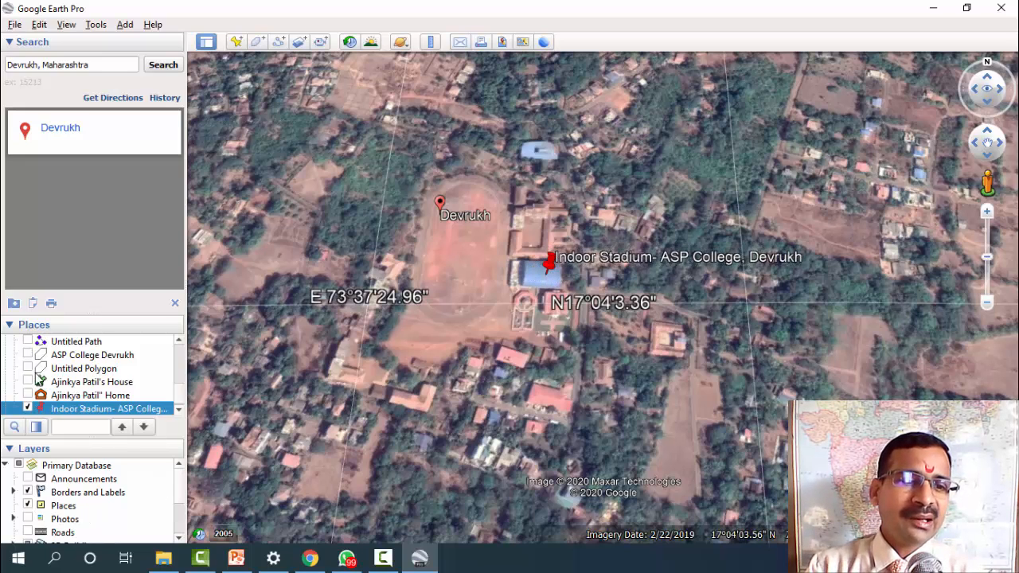
pyautogui.scroll(1, 38, 357)
pyautogui.scroll(-2, 32, 358)
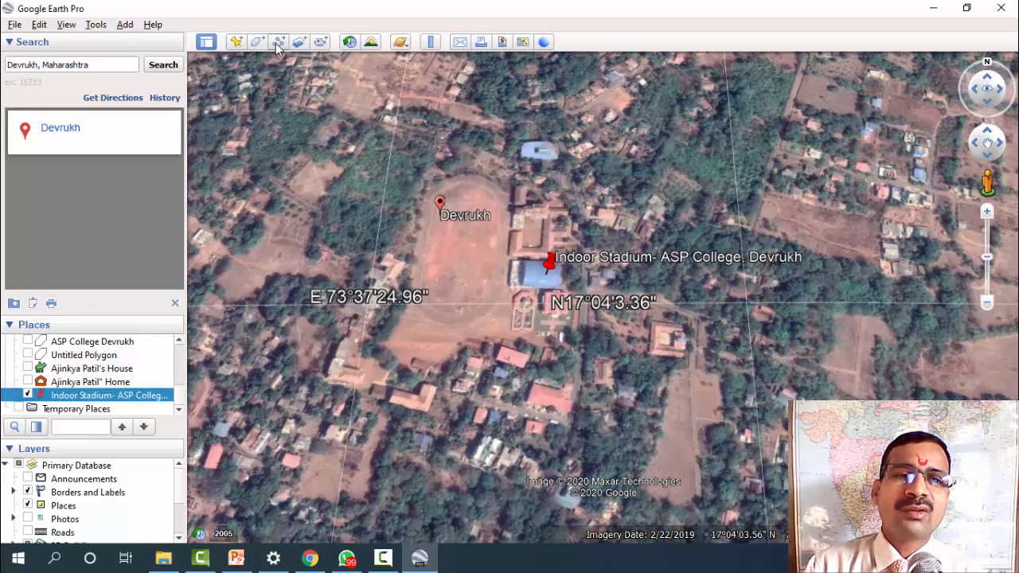
# Step: Start a new path and trace the main road southeast from the bus stop near Sahyadri Nagar toward the town centre
pyautogui.moveTo(211, 342); pyautogui.dragTo(374, 191)
pyautogui.scroll(3, 374, 191)
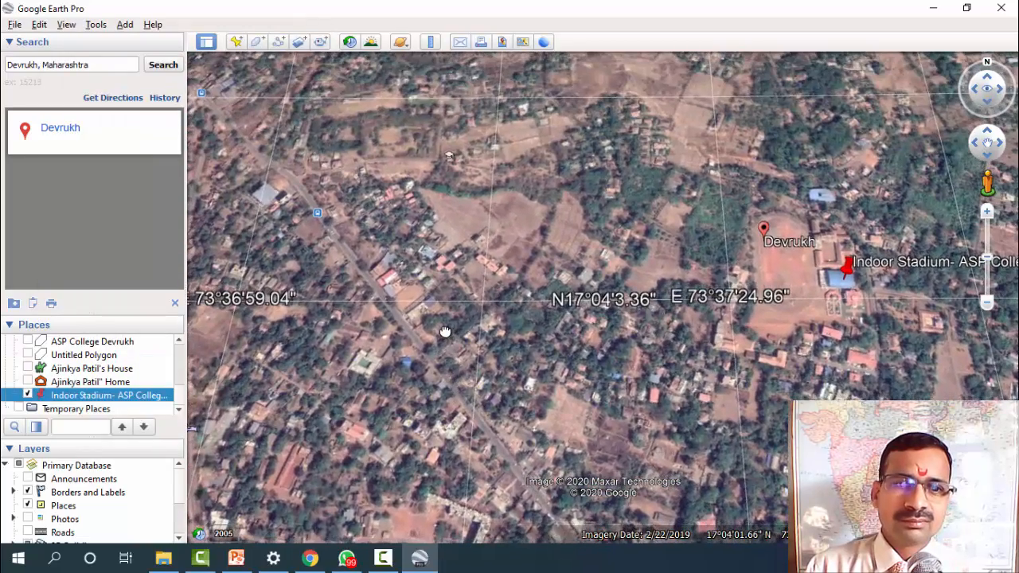
pyautogui.scroll(-2, 322, 185)
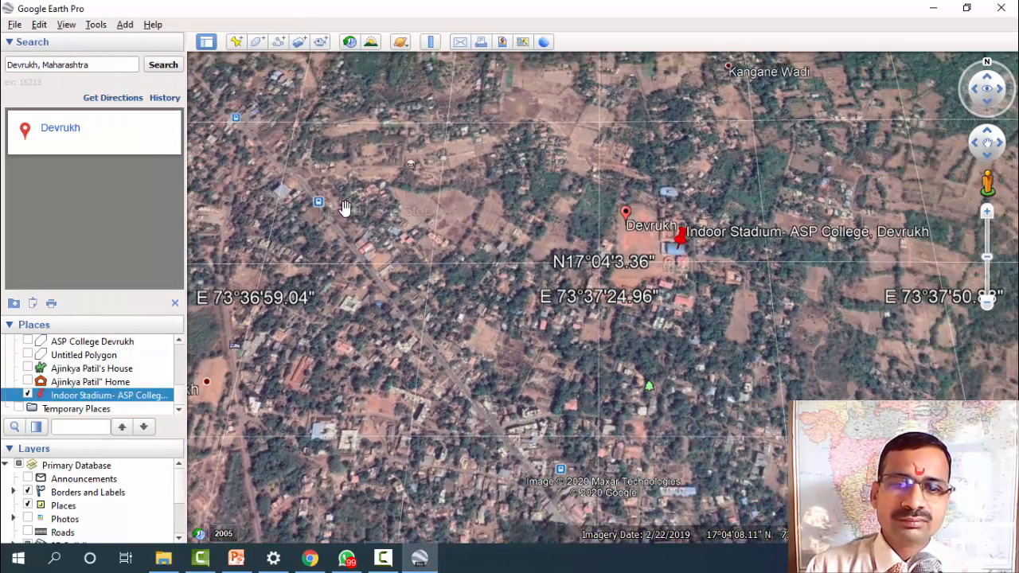
pyautogui.moveTo(344, 209); pyautogui.dragTo(319, 183)
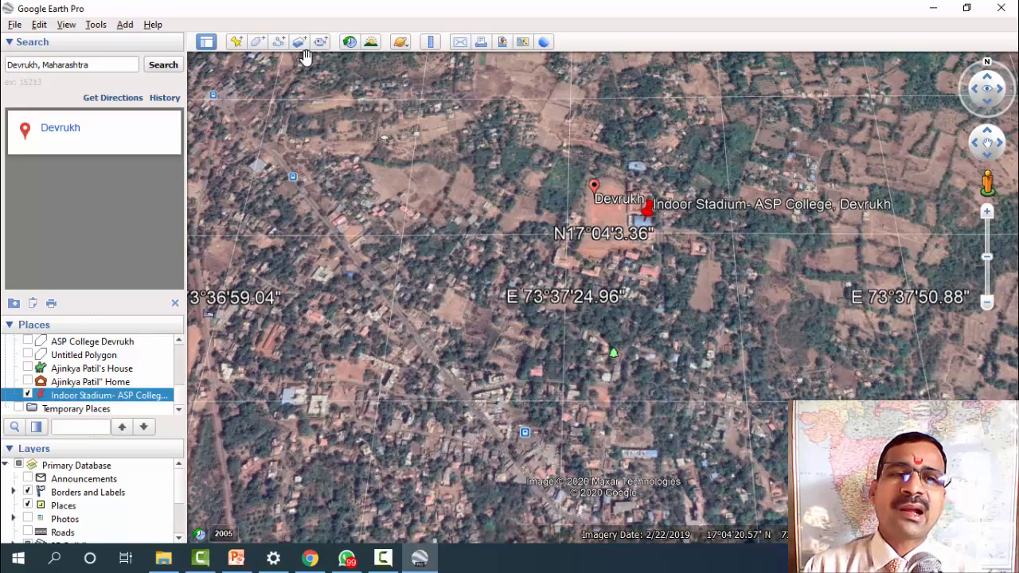
pyautogui.click(278, 44)
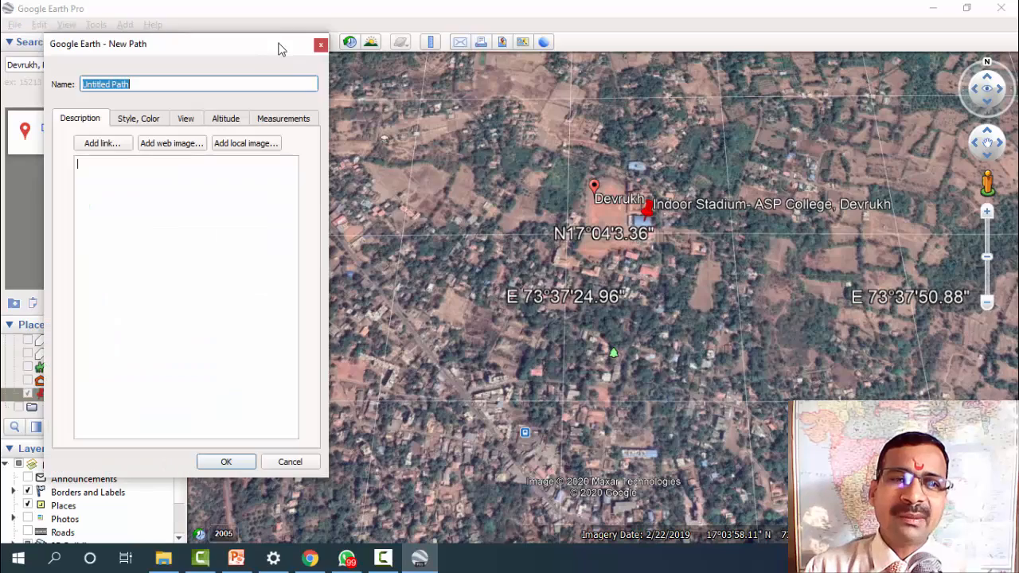
pyautogui.moveTo(246, 48); pyautogui.dragTo(900, 95)
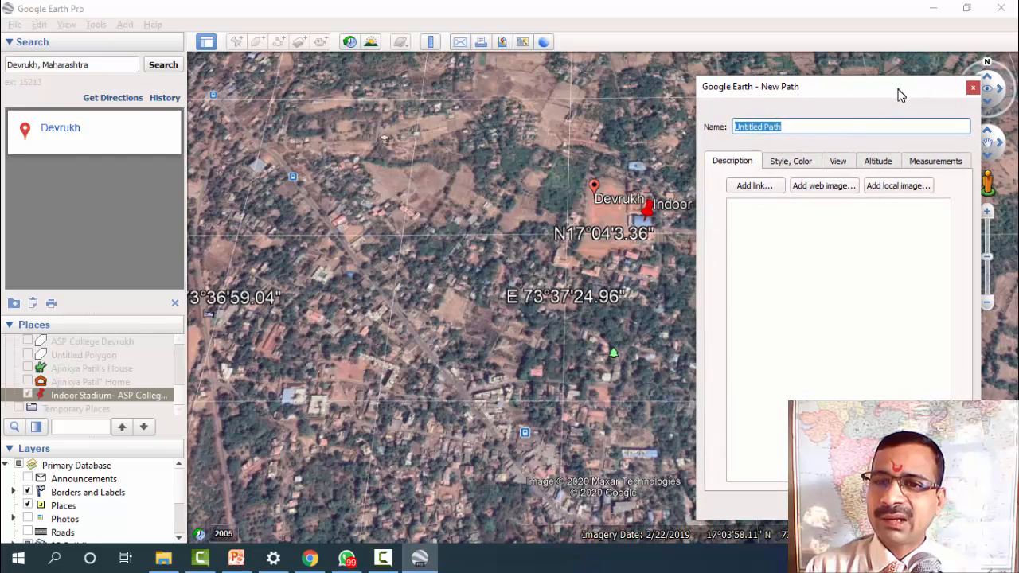
pyautogui.click(223, 102)
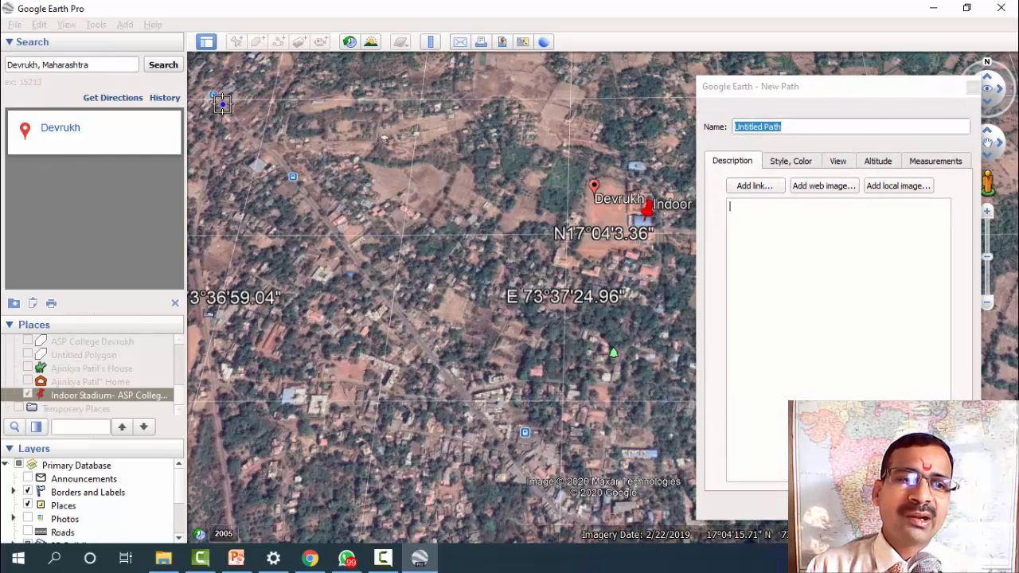
pyautogui.click(263, 149)
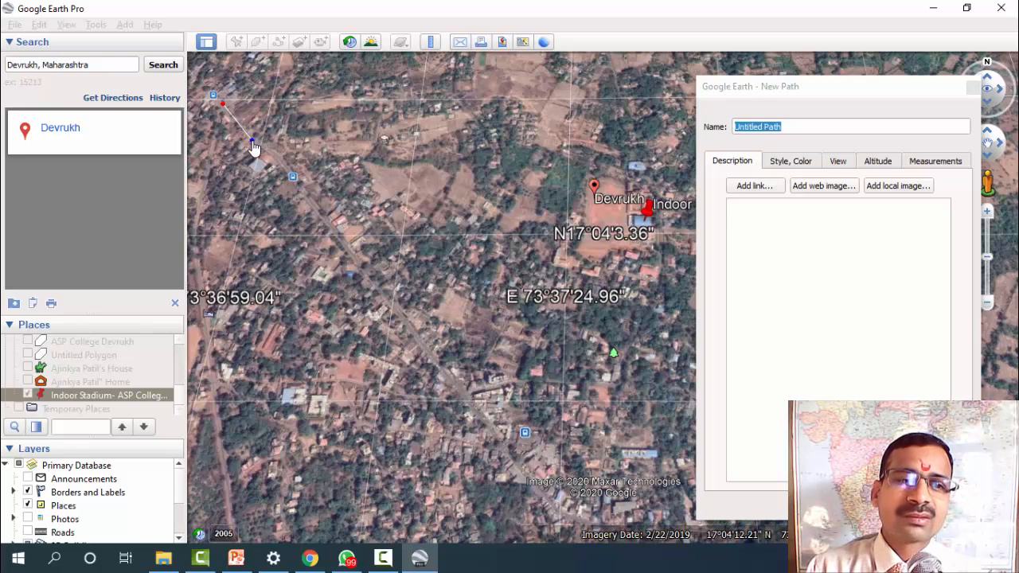
pyautogui.click(282, 158)
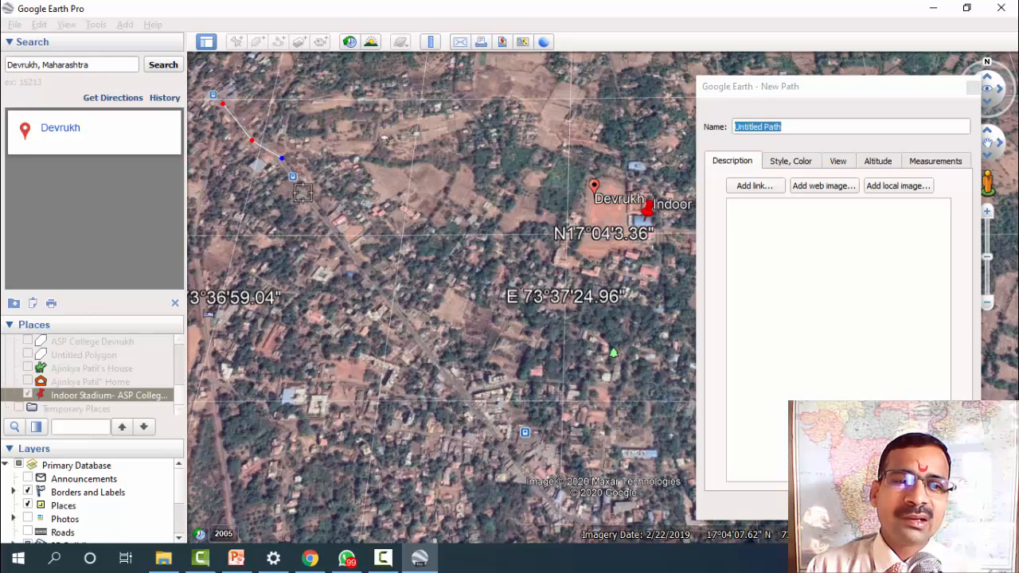
pyautogui.click(317, 212)
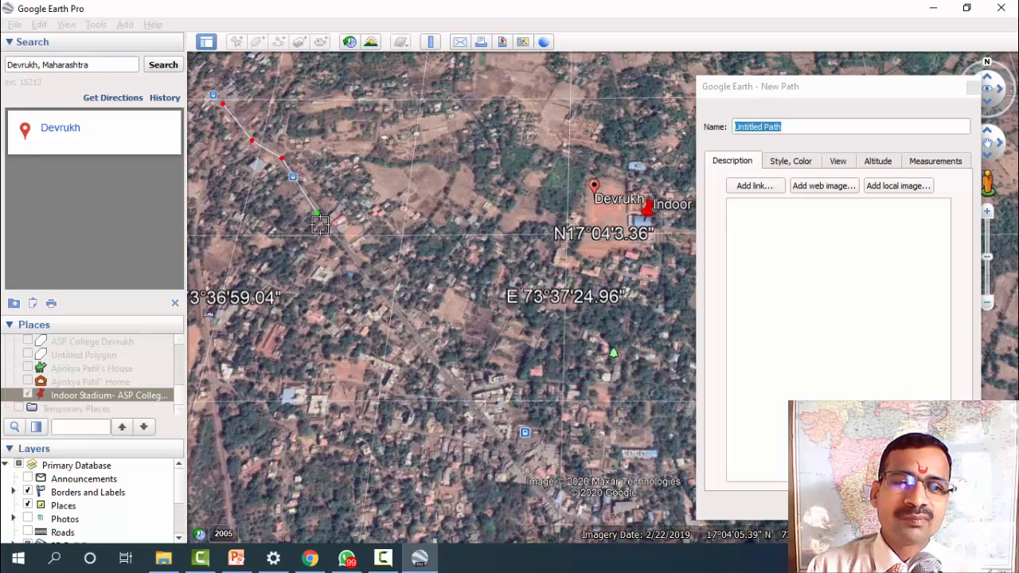
pyautogui.click(369, 277)
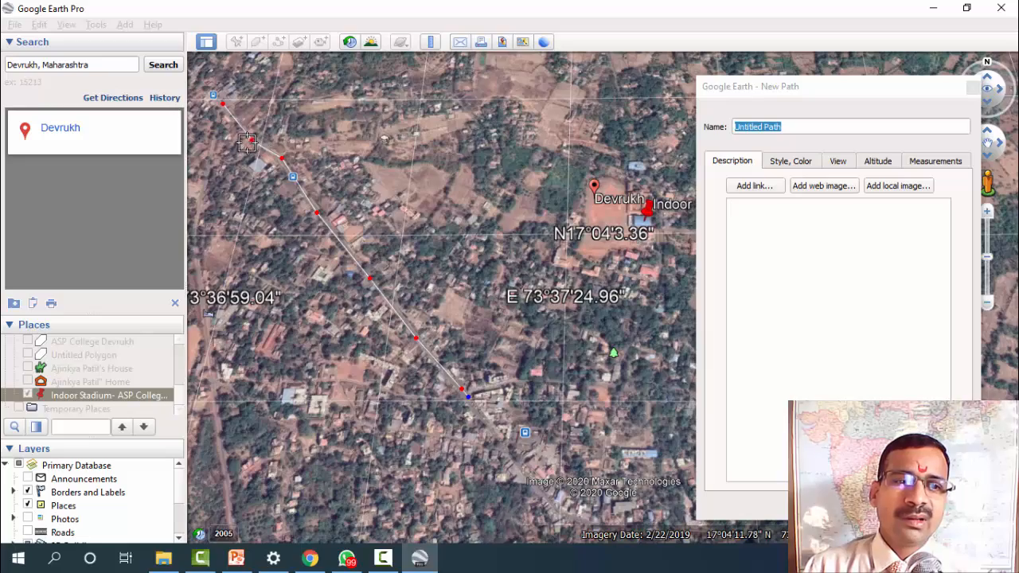
# Step: Shift the second, third and fourth points of the path so that its line follows the road exactly
pyautogui.scroll(3, 247, 142)
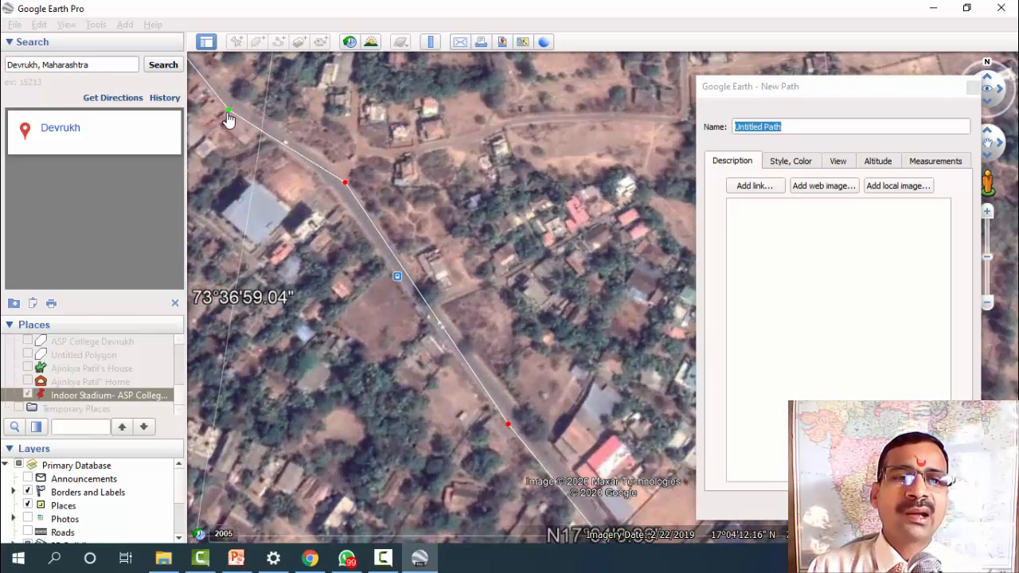
pyautogui.moveTo(229, 117); pyautogui.dragTo(236, 115)
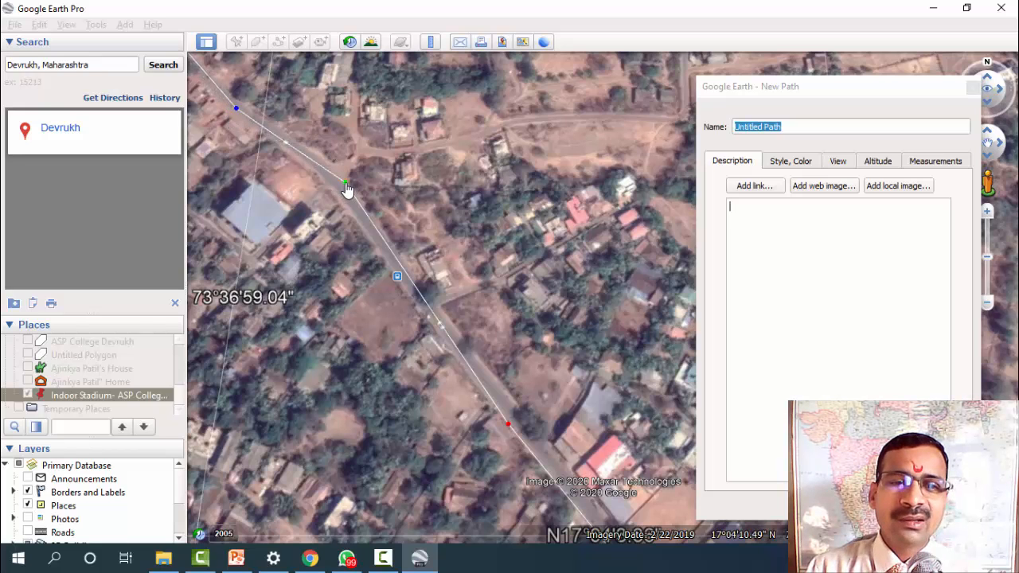
pyautogui.moveTo(347, 189); pyautogui.dragTo(342, 194)
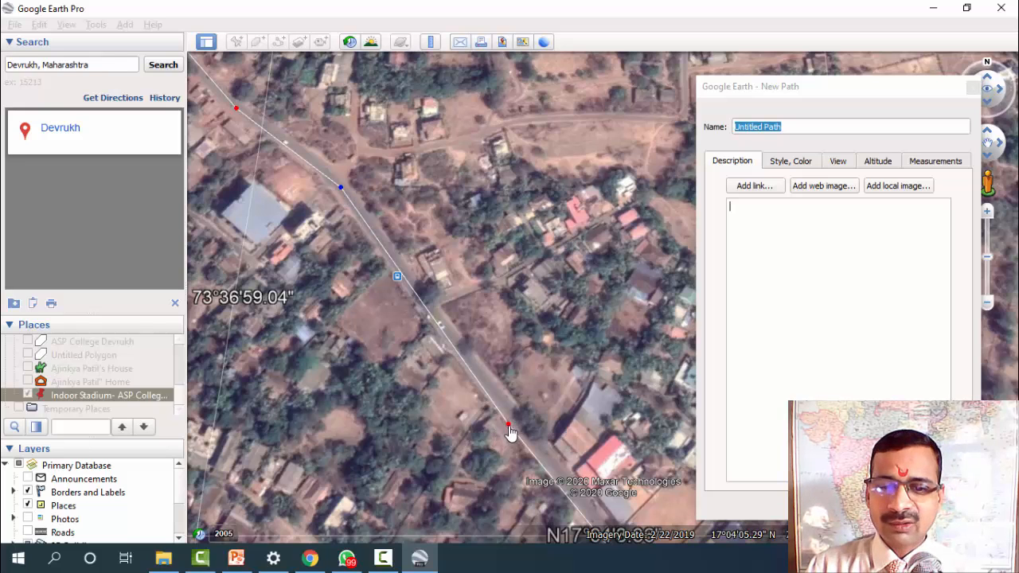
pyautogui.moveTo(509, 426); pyautogui.dragTo(511, 416)
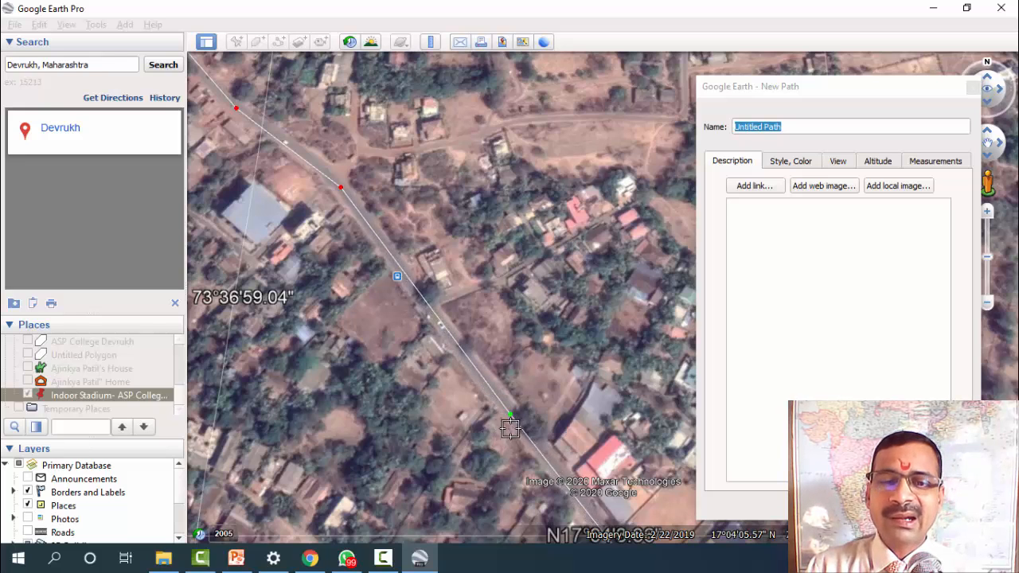
# Step: Name the path "Sahydri Nagar- Shivaji Chouk Road", set its line color to yellow and save it
pyautogui.scroll(-5, 546, 446)
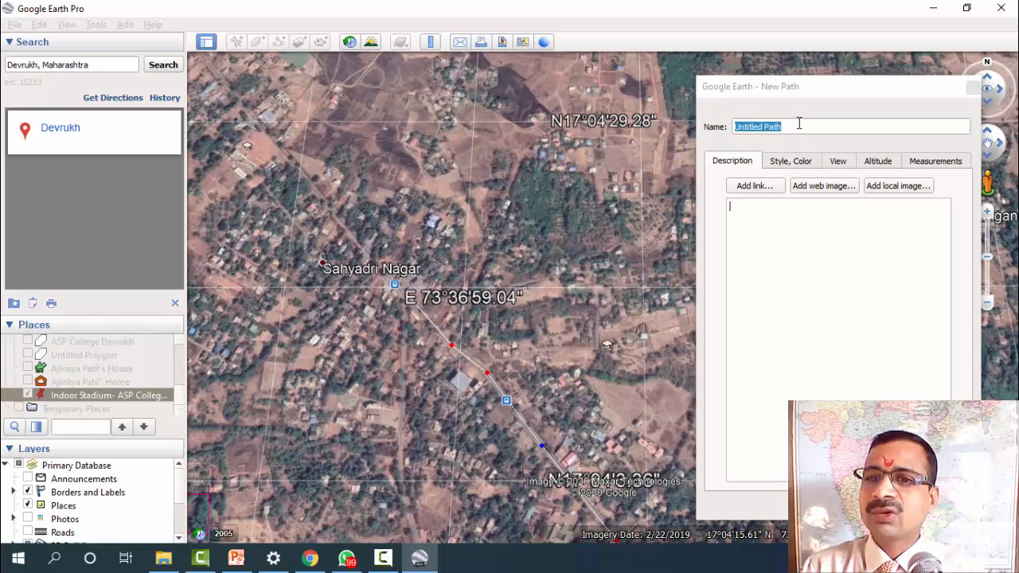
pyautogui.write('Sahydri Nagar - Shivaji Chouk Road')
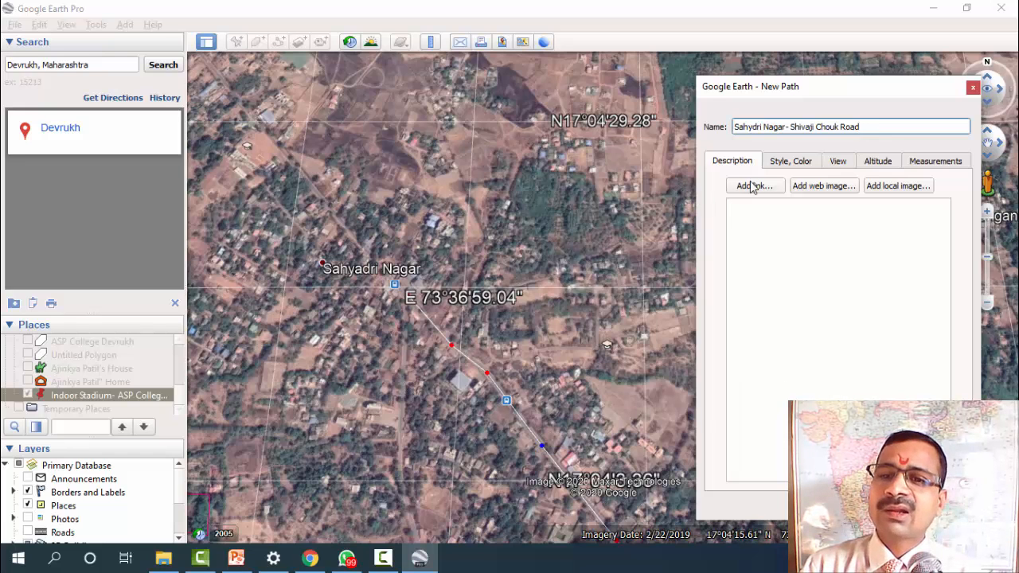
pyautogui.click(786, 163)
pyautogui.click(770, 213)
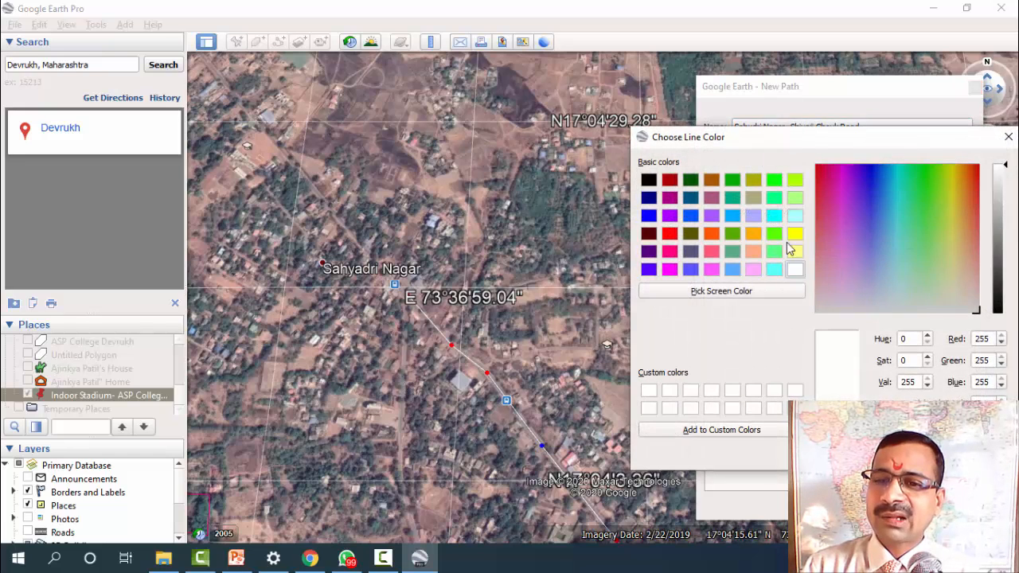
pyautogui.click(795, 232)
pyautogui.press('Return')
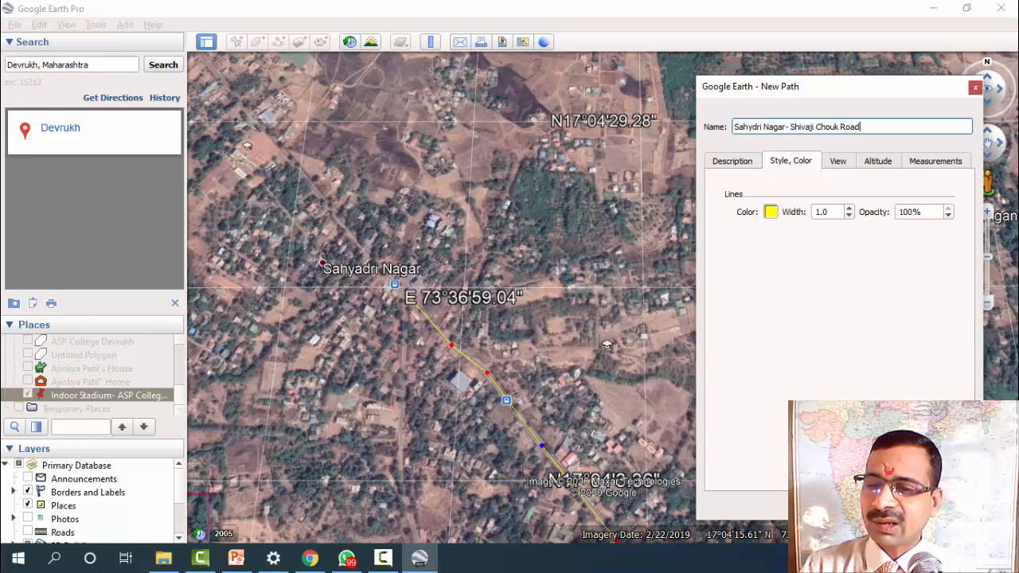
pyautogui.click(887, 503)
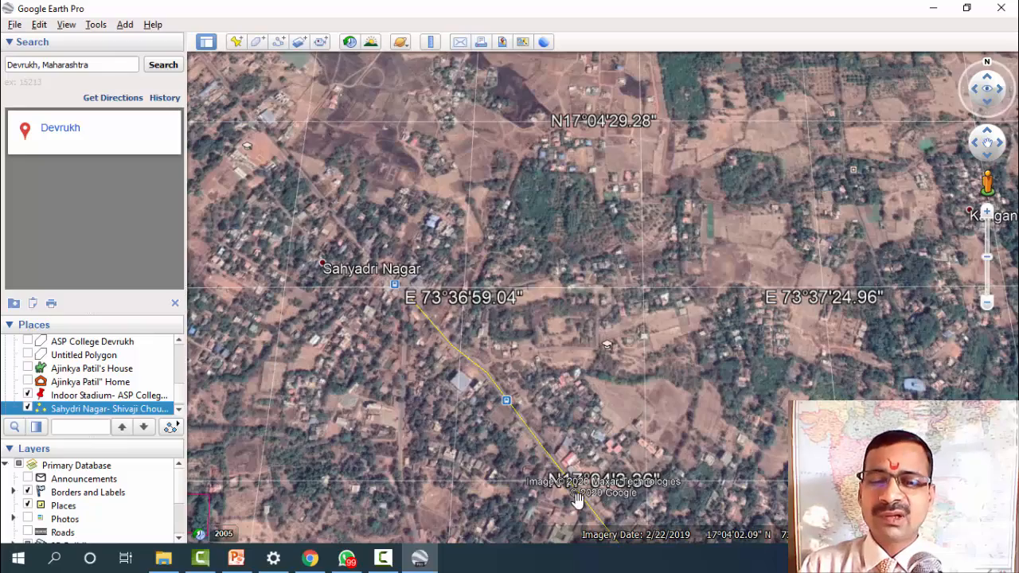
# Step: Reopen the saved road path for editing, extend it southeast along the road with four more points and save it
pyautogui.moveTo(553, 470); pyautogui.dragTo(411, 243)
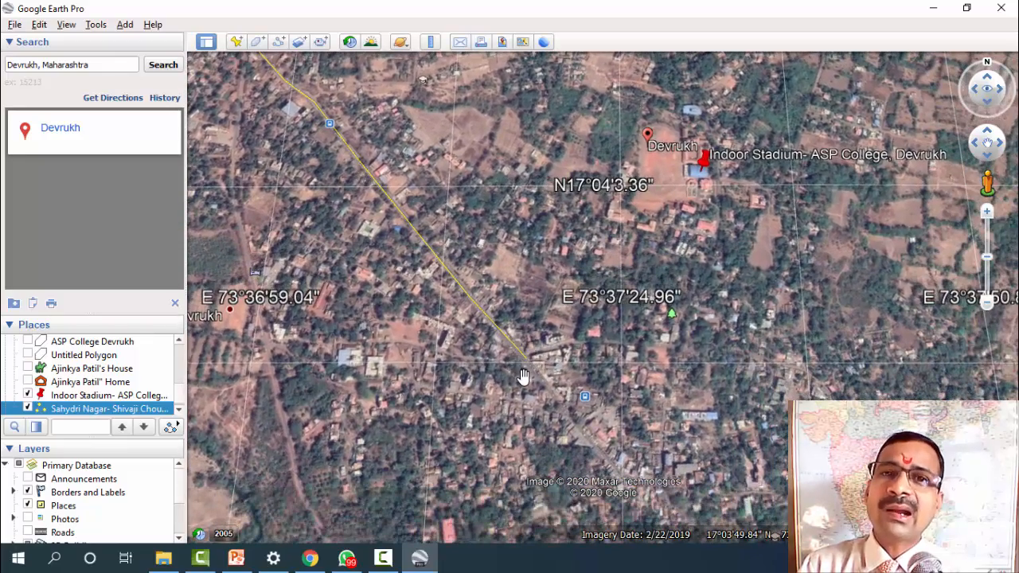
pyautogui.rightClick(109, 415)
pyautogui.click(148, 399)
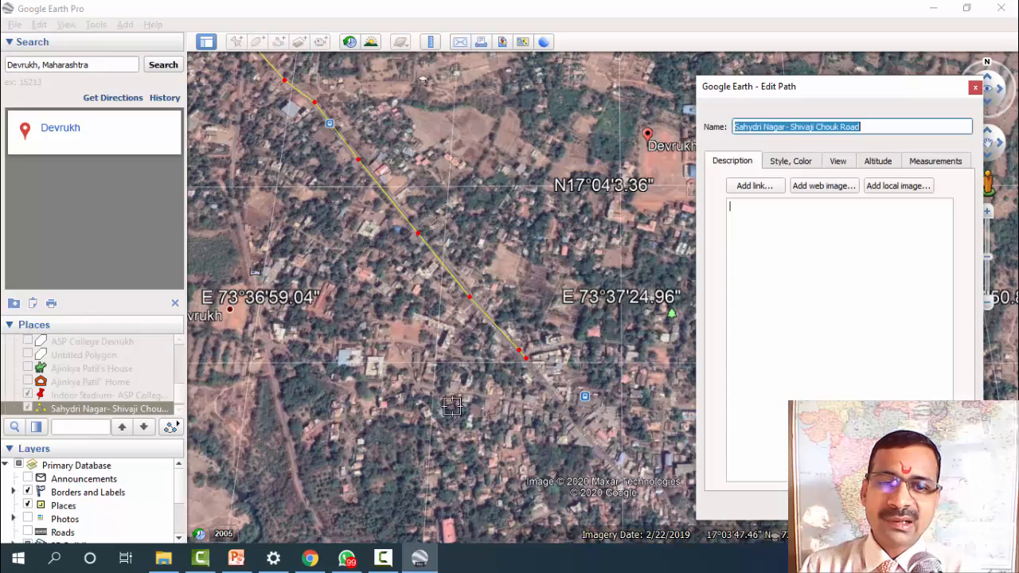
pyautogui.click(544, 386)
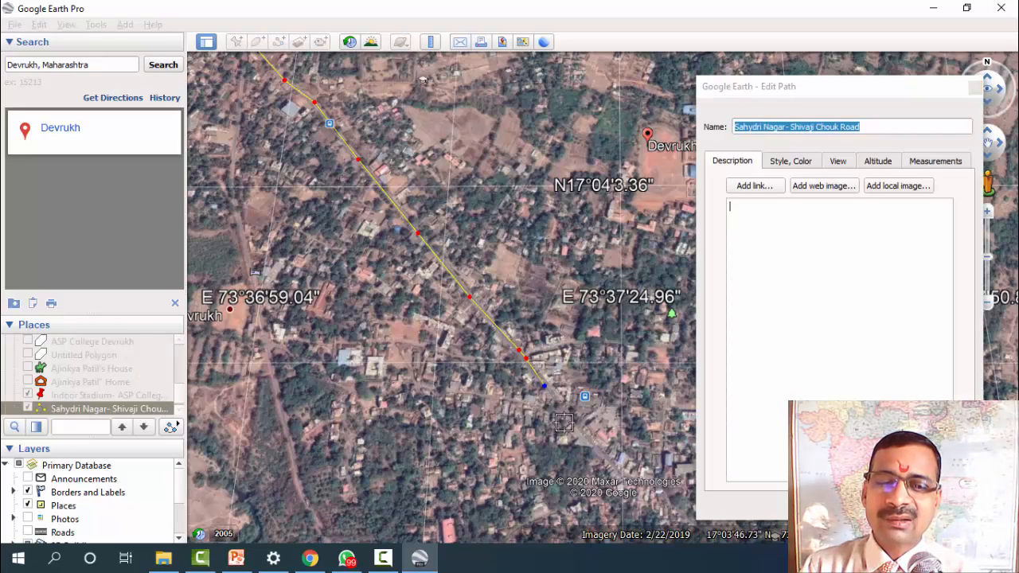
pyautogui.click(577, 426)
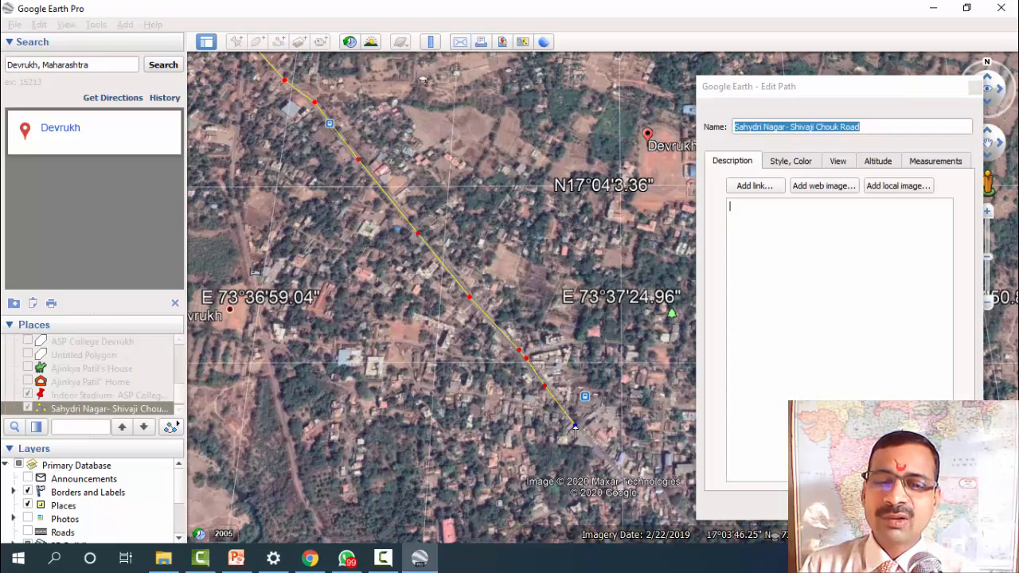
pyautogui.click(608, 460)
pyautogui.click(623, 475)
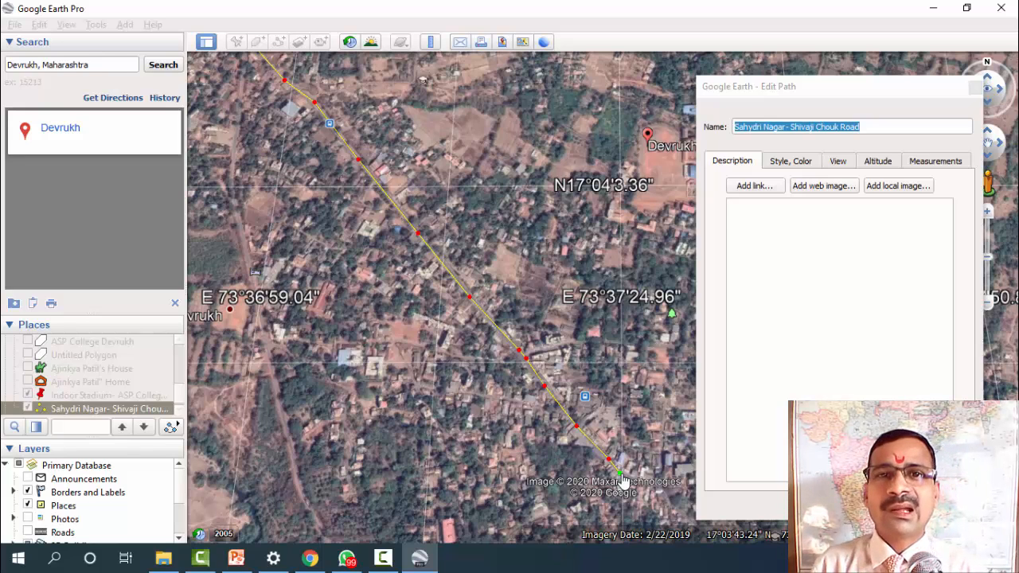
pyautogui.scroll(2, 621, 475)
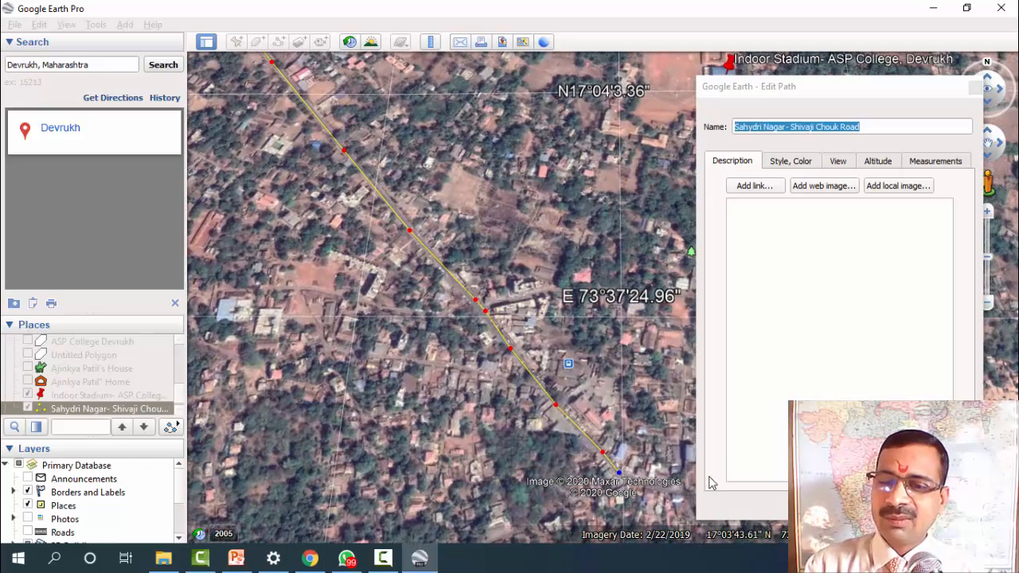
pyautogui.click(876, 503)
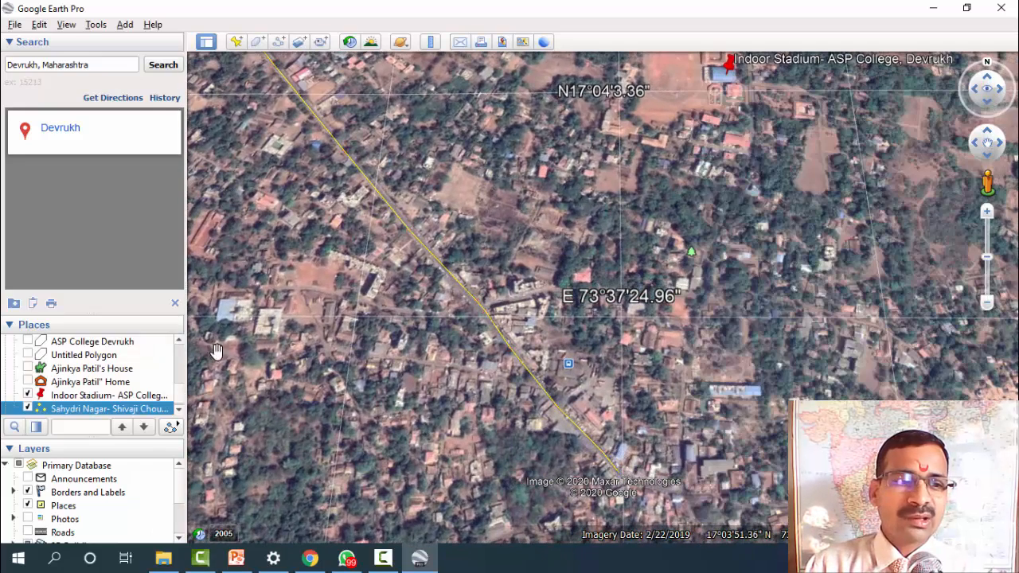
# Step: Edit the Indoor Stadium placemark, move it away and back onto the stadium at about 17°4'4.05"N, 73°37'30.94"E, and save it
pyautogui.scroll(-3, 491, 223)
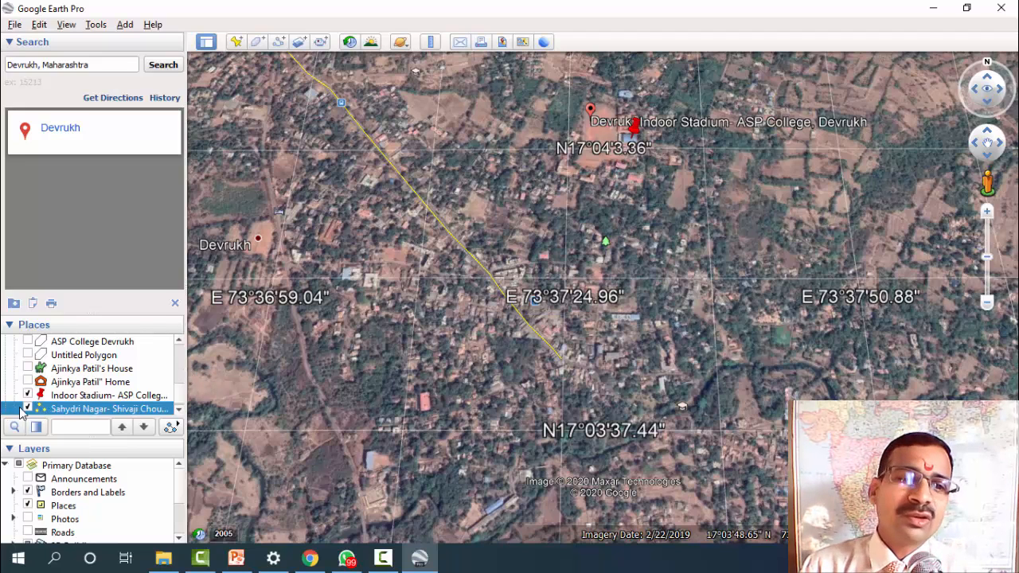
pyautogui.rightClick(66, 398)
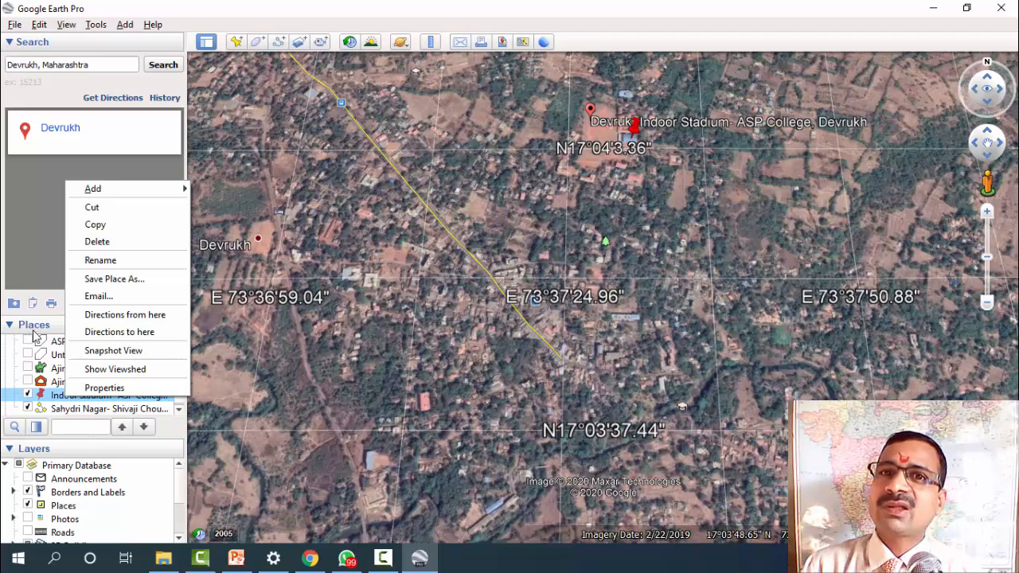
pyautogui.click(100, 389)
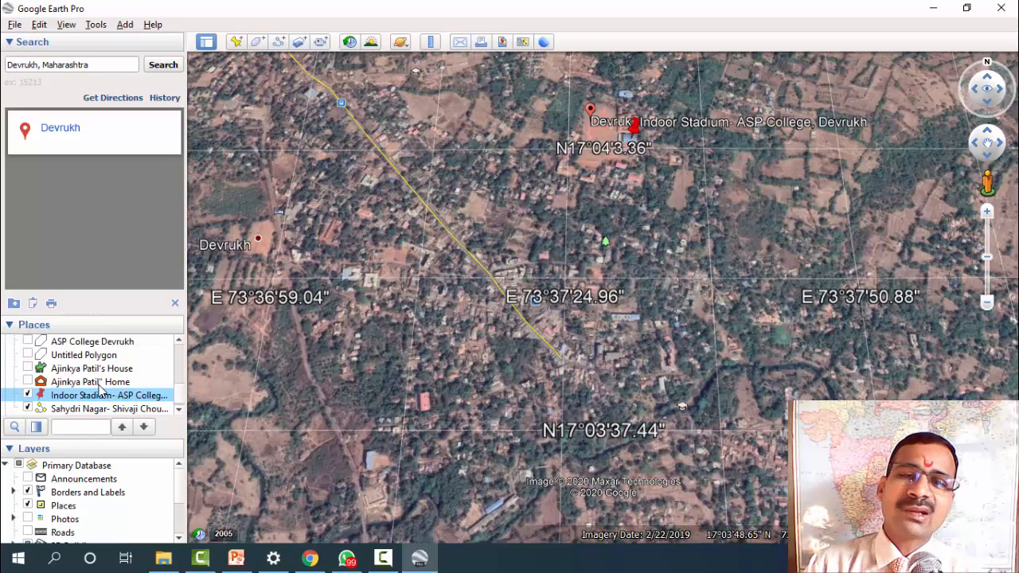
pyautogui.moveTo(643, 134); pyautogui.dragTo(212, 338)
pyautogui.moveTo(239, 400); pyautogui.dragTo(633, 150)
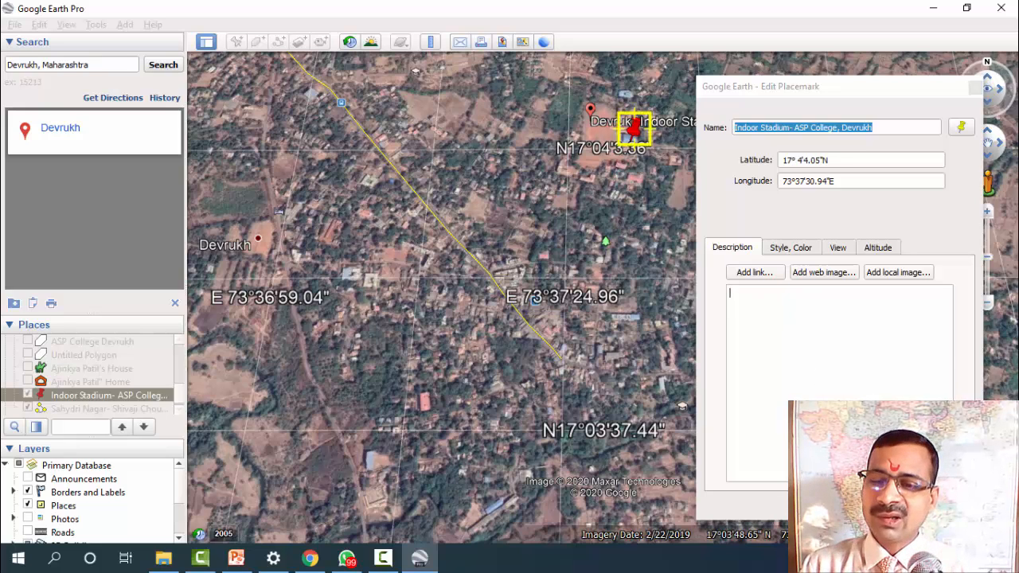
pyautogui.click(871, 504)
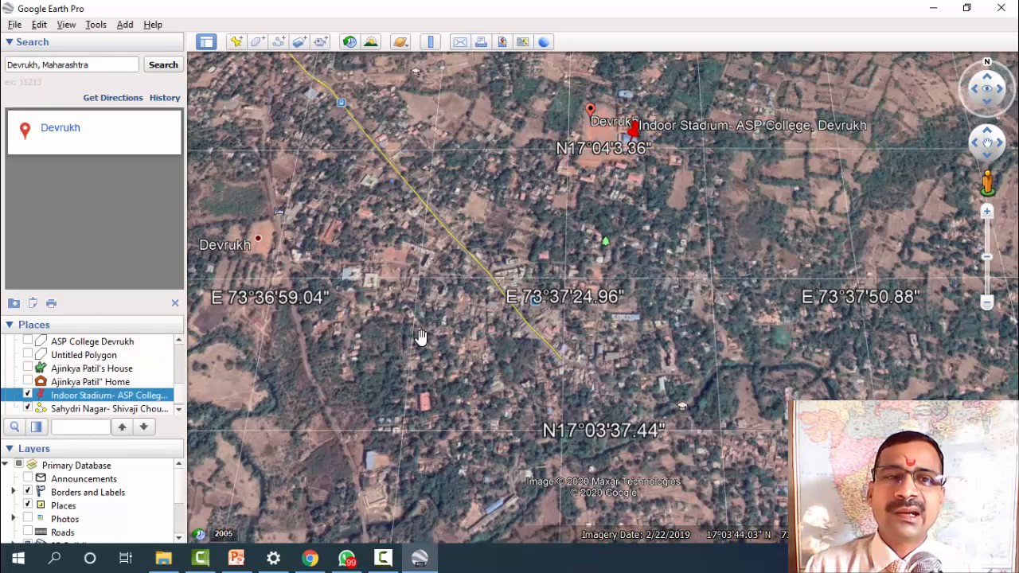
pyautogui.moveTo(487, 140); pyautogui.dragTo(364, 354)
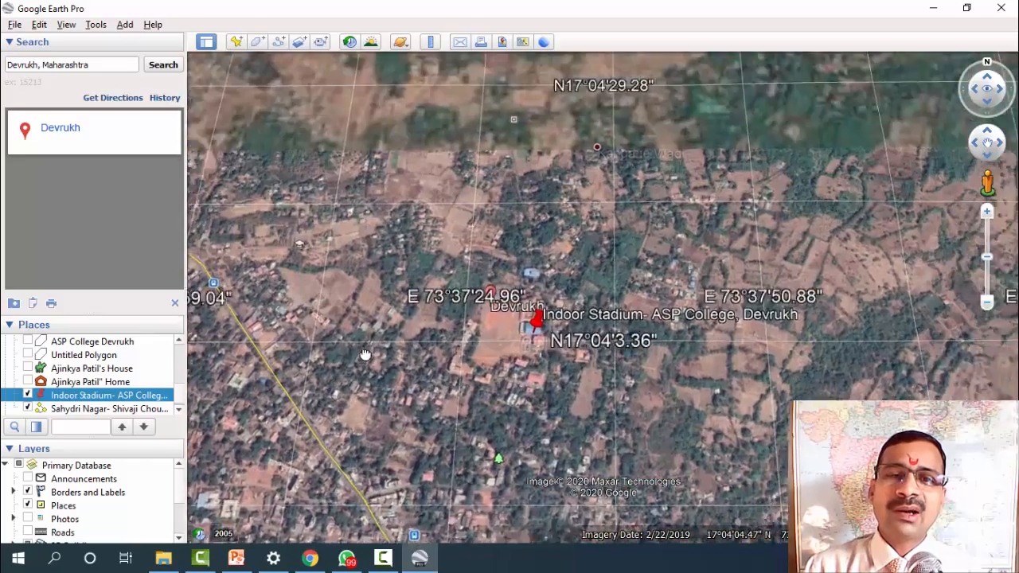
# Step: Draw a new four-corner polygon around the memorial garden just south of the indoor stadium, adjusting its southeast corner to the garden edge
pyautogui.scroll(5, 472, 316)
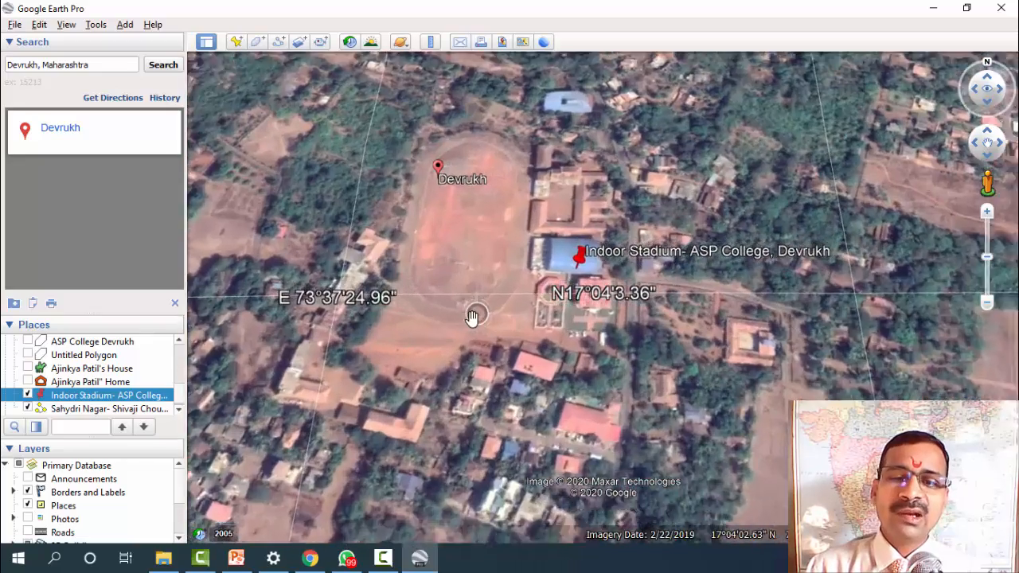
pyautogui.moveTo(509, 299); pyautogui.dragTo(424, 298)
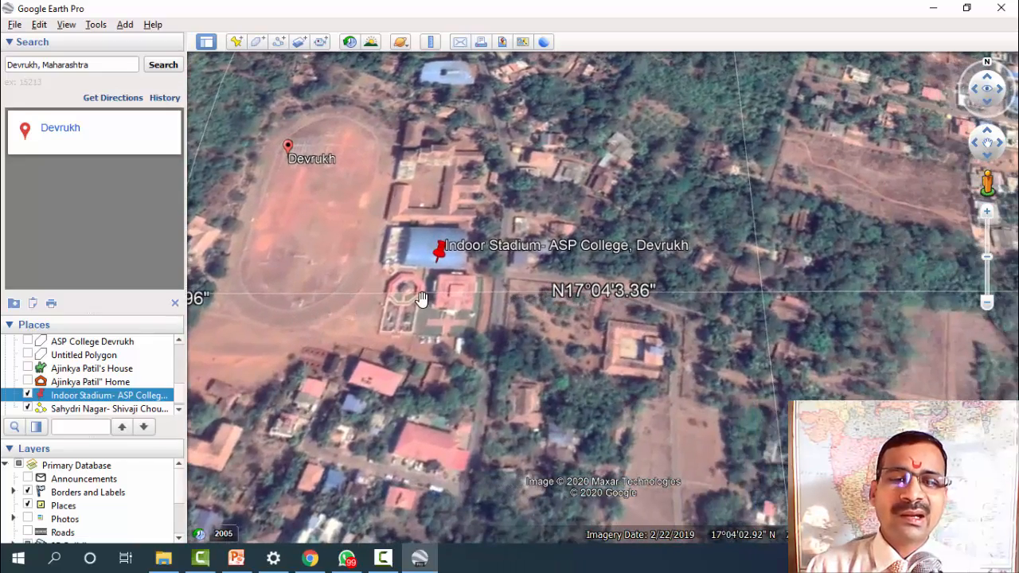
pyautogui.scroll(2, 422, 298)
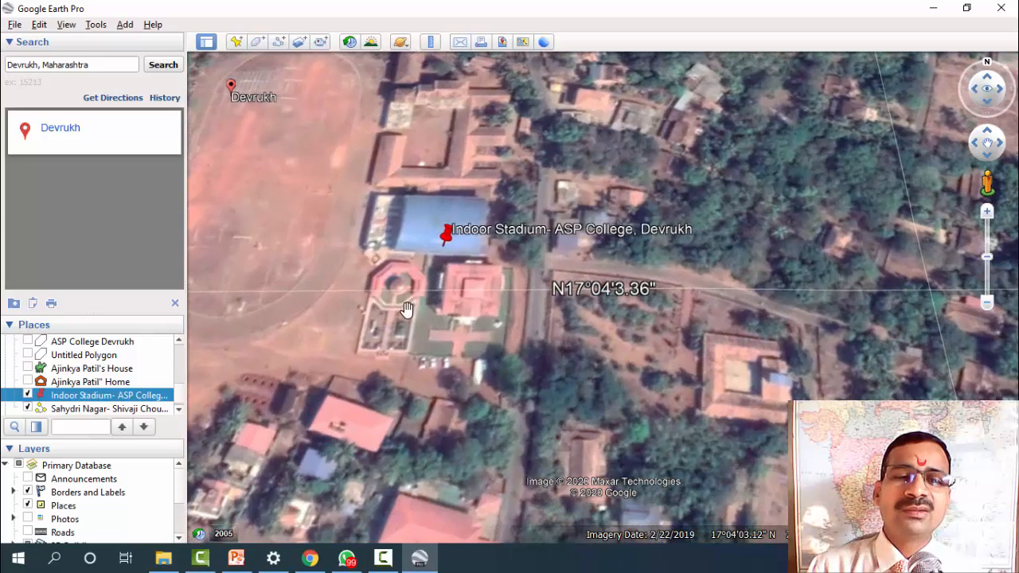
pyautogui.scroll(2, 405, 309)
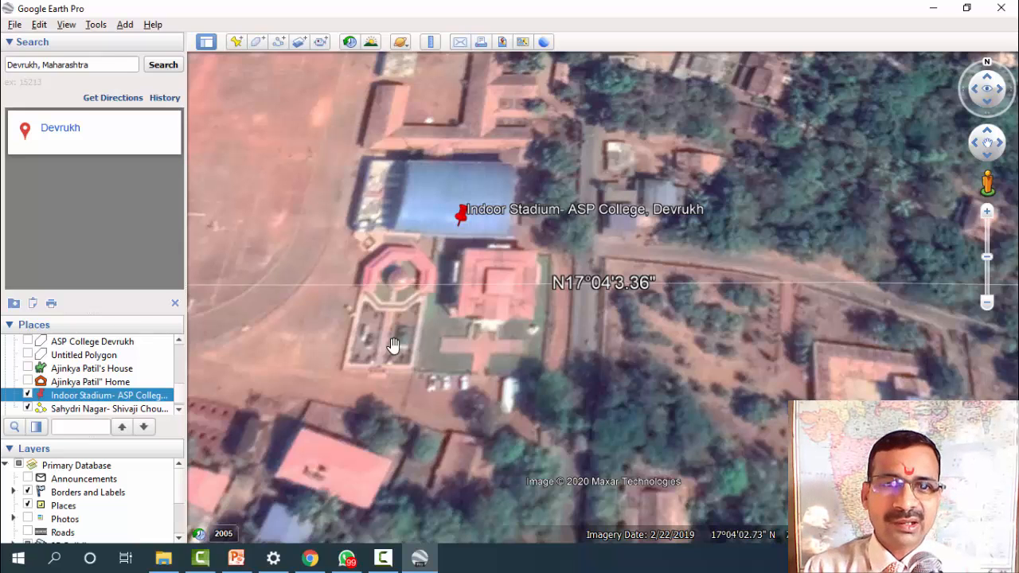
pyautogui.click(257, 42)
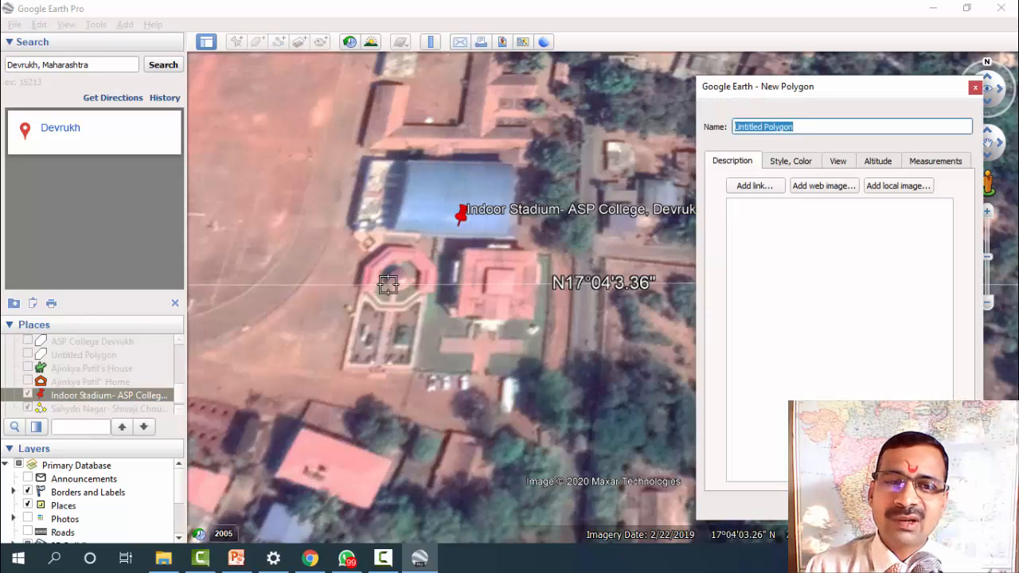
pyautogui.click(368, 242)
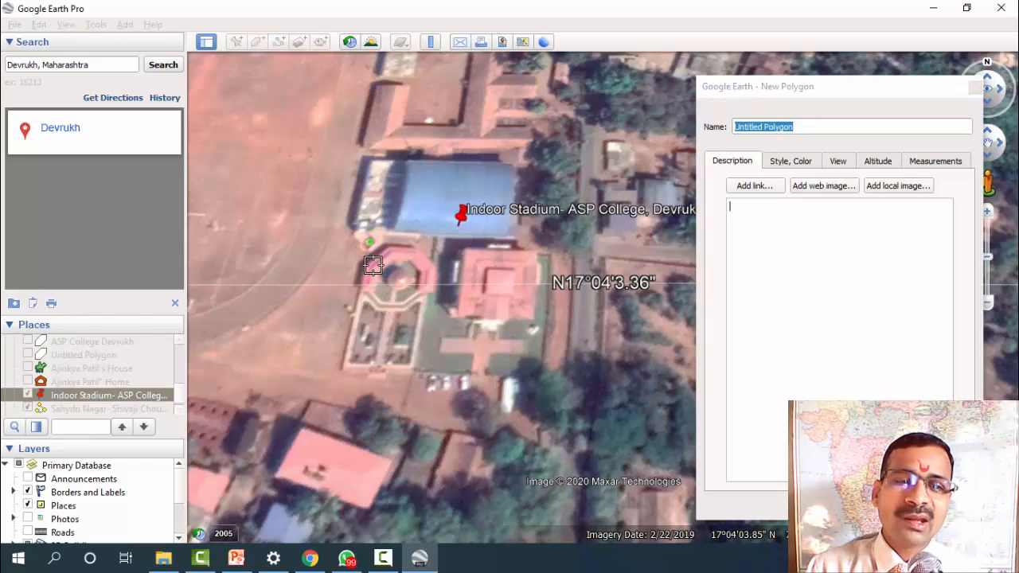
pyautogui.click(343, 363)
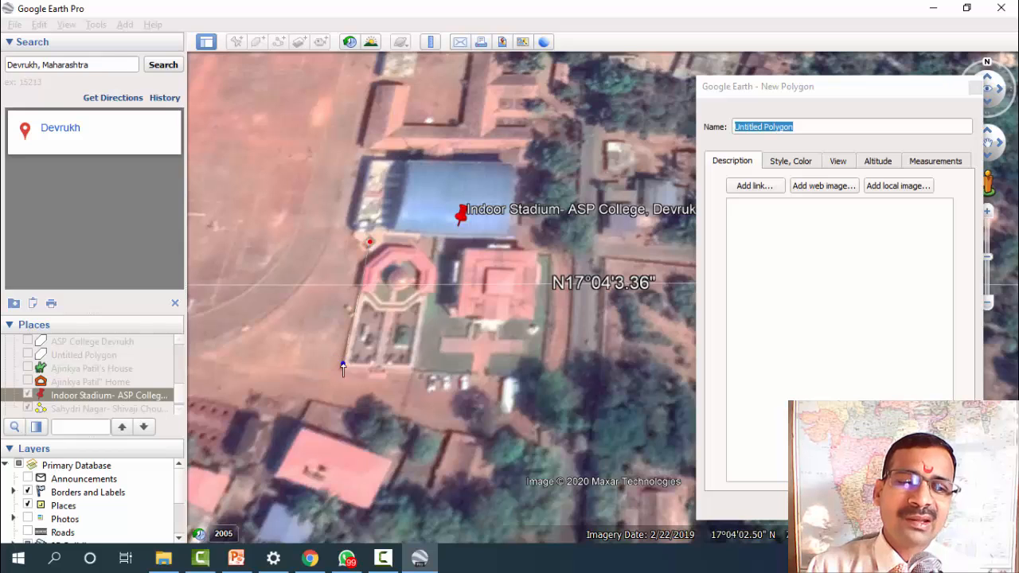
pyautogui.click(411, 367)
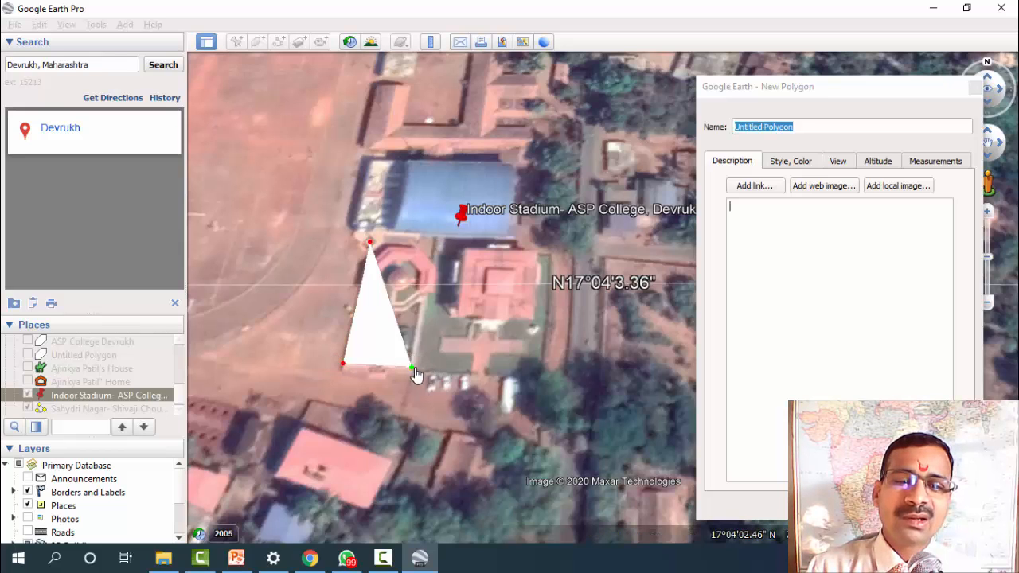
pyautogui.click(437, 242)
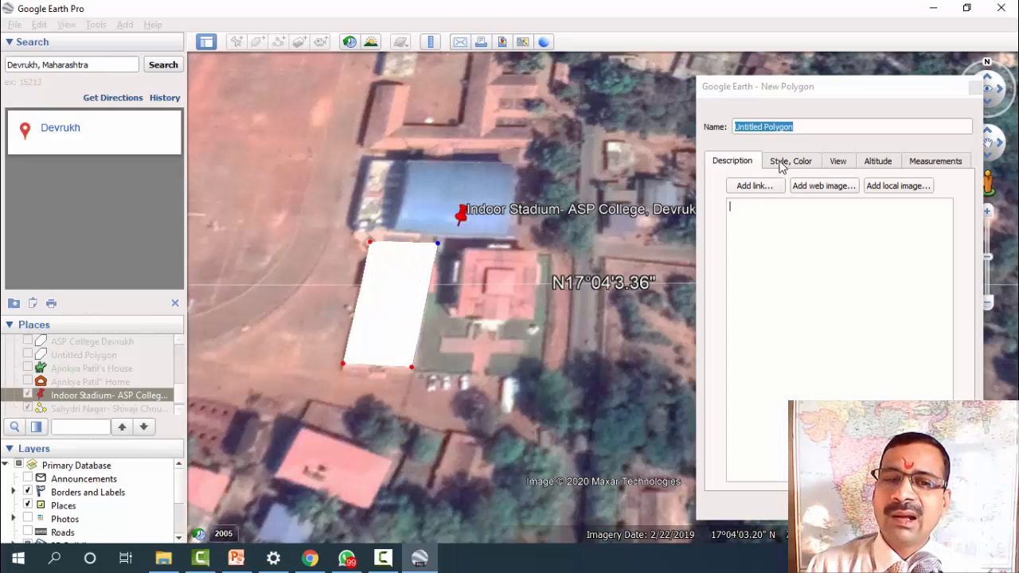
pyautogui.moveTo(411, 367); pyautogui.dragTo(416, 368)
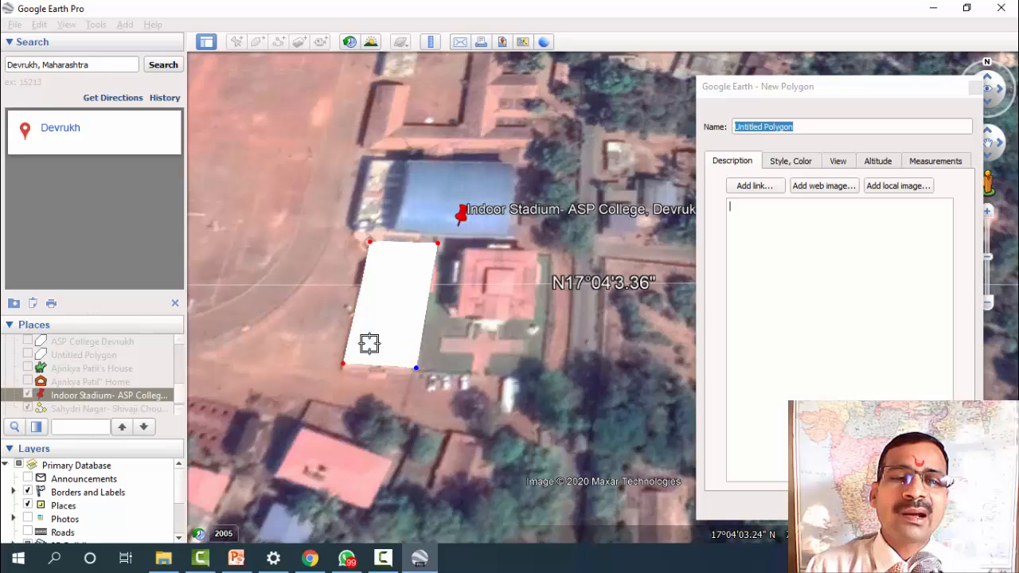
# Step: Set the garden polygon's area style to Outlined and its area color to red
pyautogui.click(790, 162)
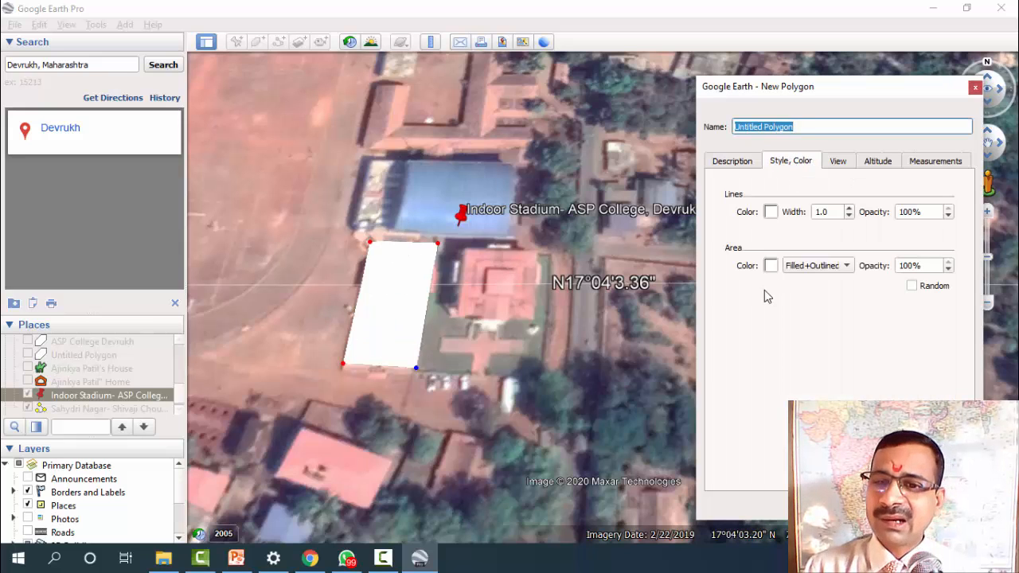
pyautogui.click(836, 273)
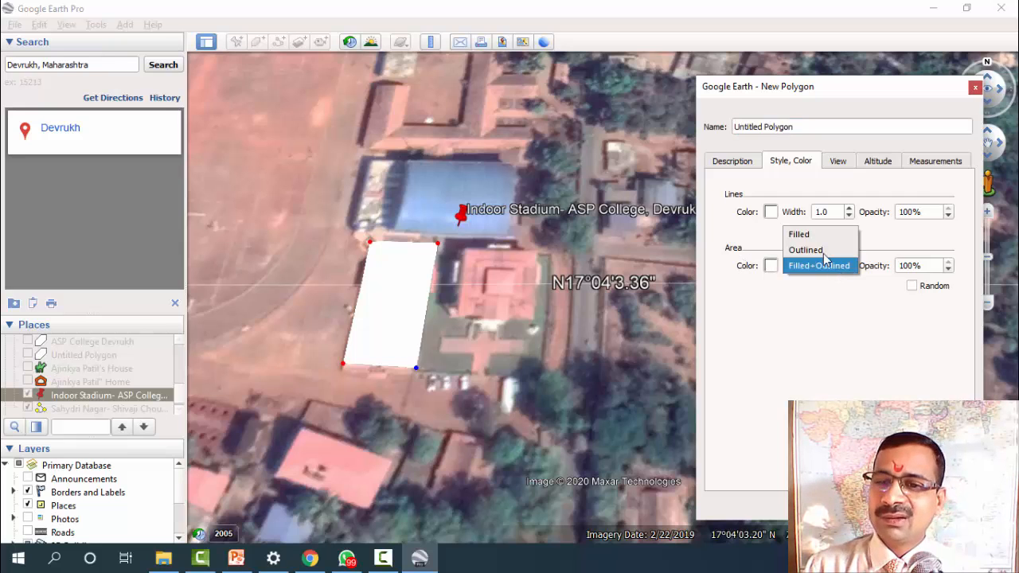
pyautogui.click(820, 249)
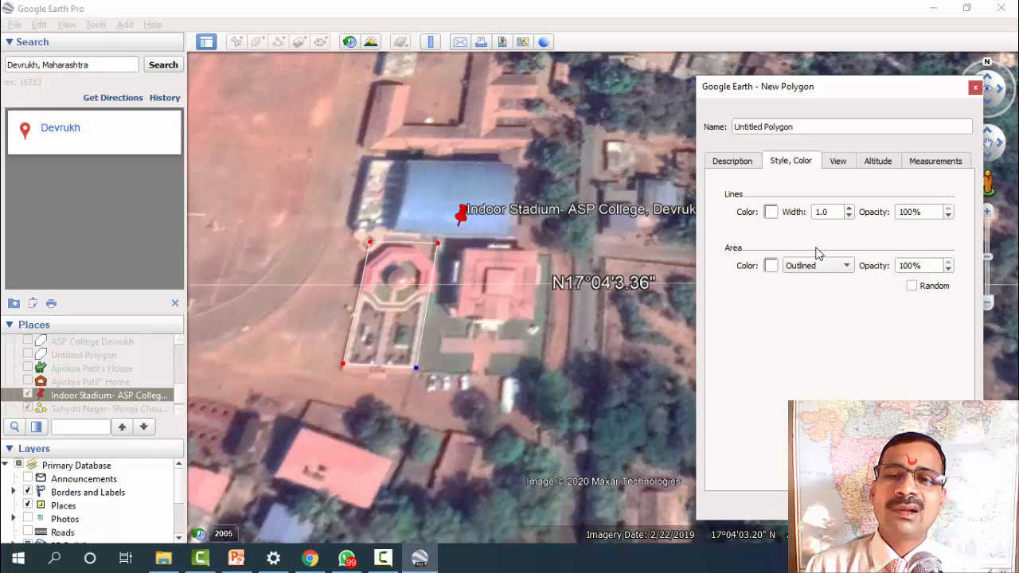
pyautogui.click(771, 266)
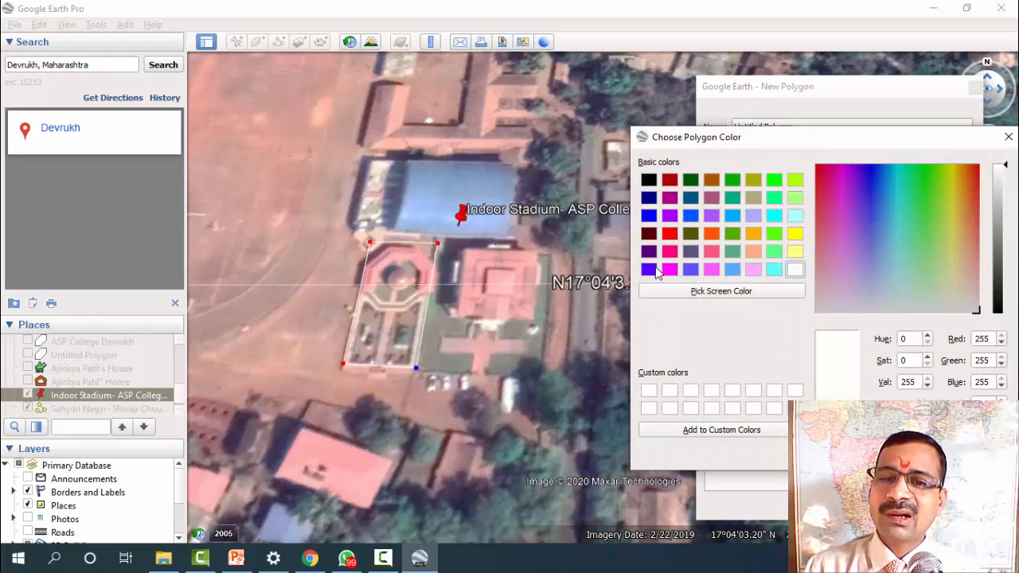
pyautogui.click(670, 234)
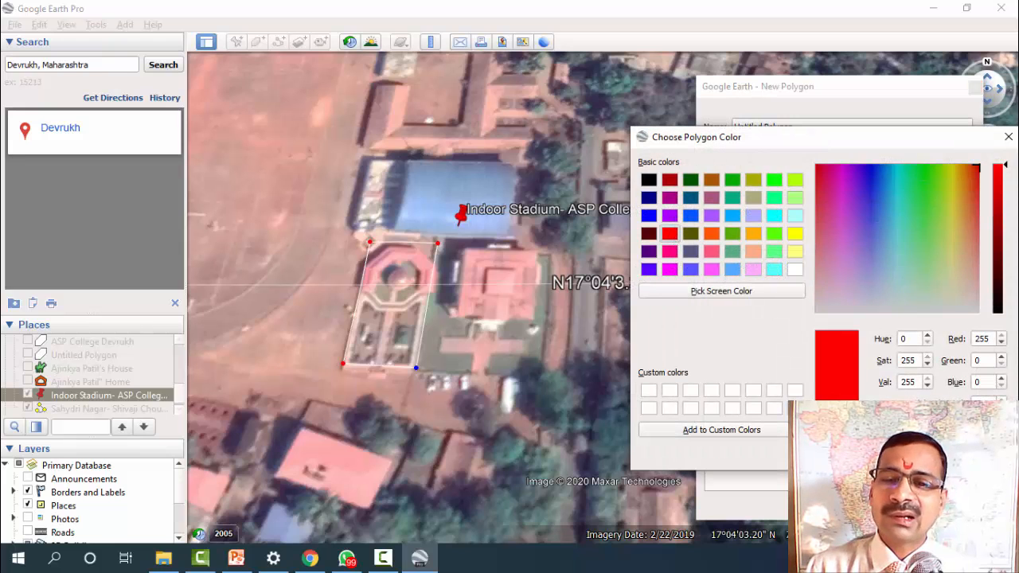
pyautogui.click(894, 450)
# Step: Set the garden polygon's line color to red, name it "Sahid Jawan Smarak" and save it
pyautogui.click(770, 215)
pyautogui.click(670, 236)
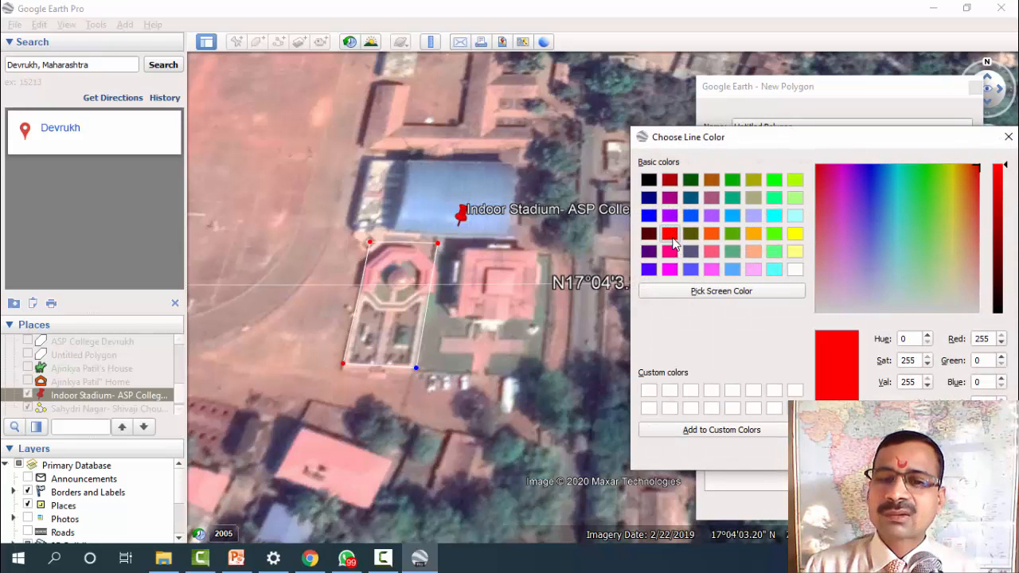
pyautogui.click(894, 451)
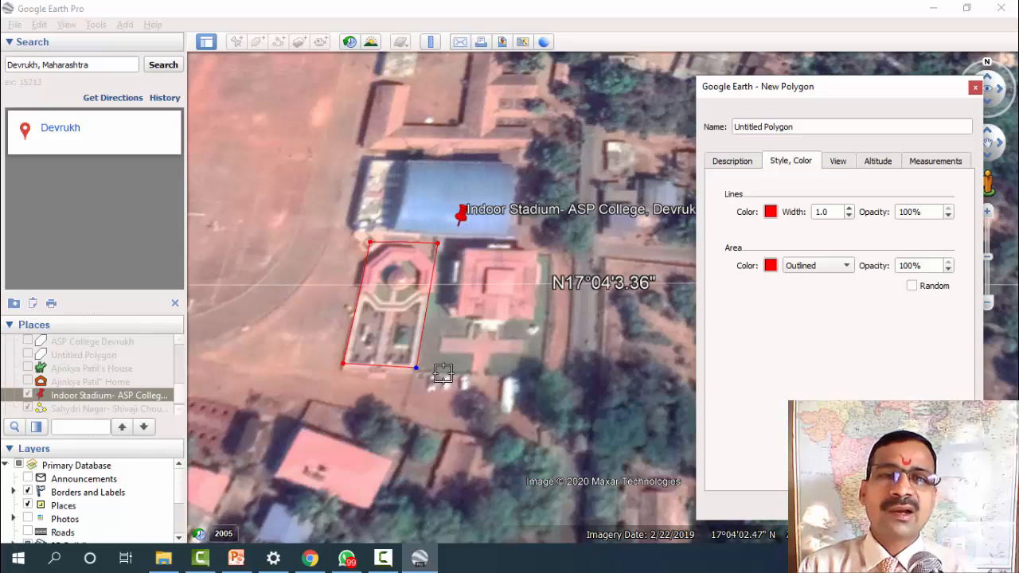
pyautogui.tripleClick(812, 127)
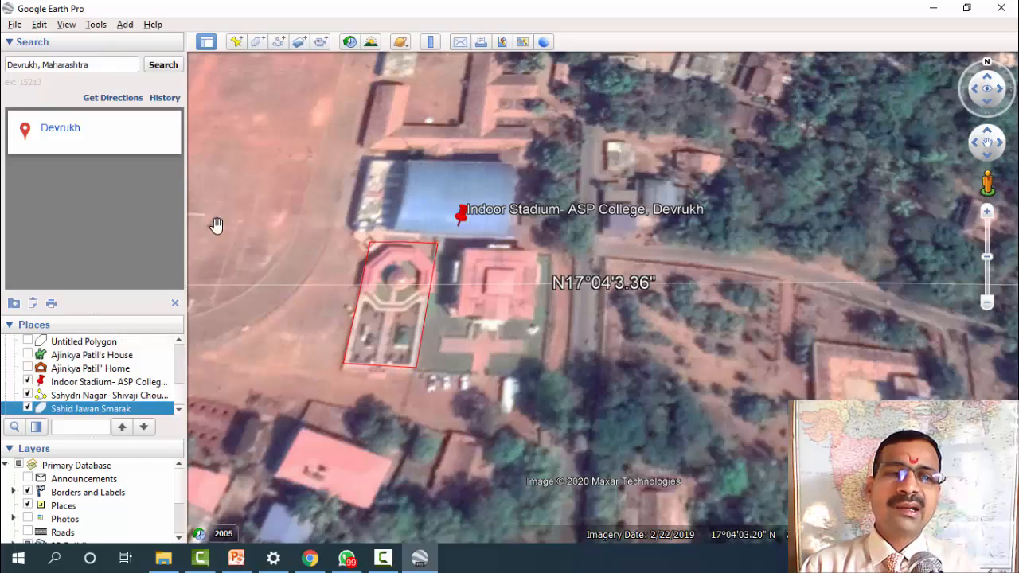
# Step: Start a new polygon on the sports ground, placing points from the track's west side around its southern curve and up the east side
pyautogui.moveTo(232, 211); pyautogui.dragTo(467, 266)
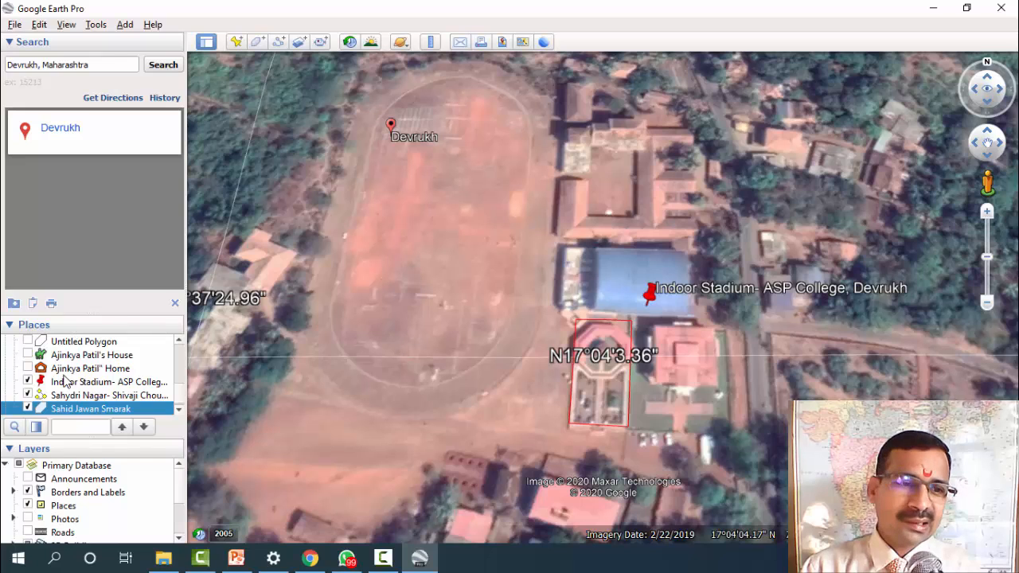
pyautogui.click(257, 42)
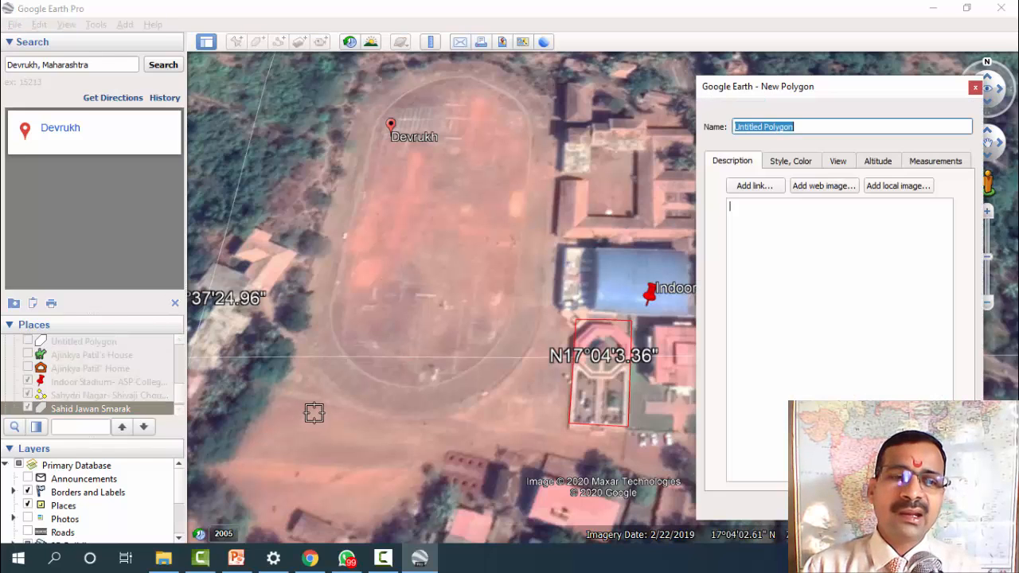
pyautogui.click(329, 312)
pyautogui.click(340, 350)
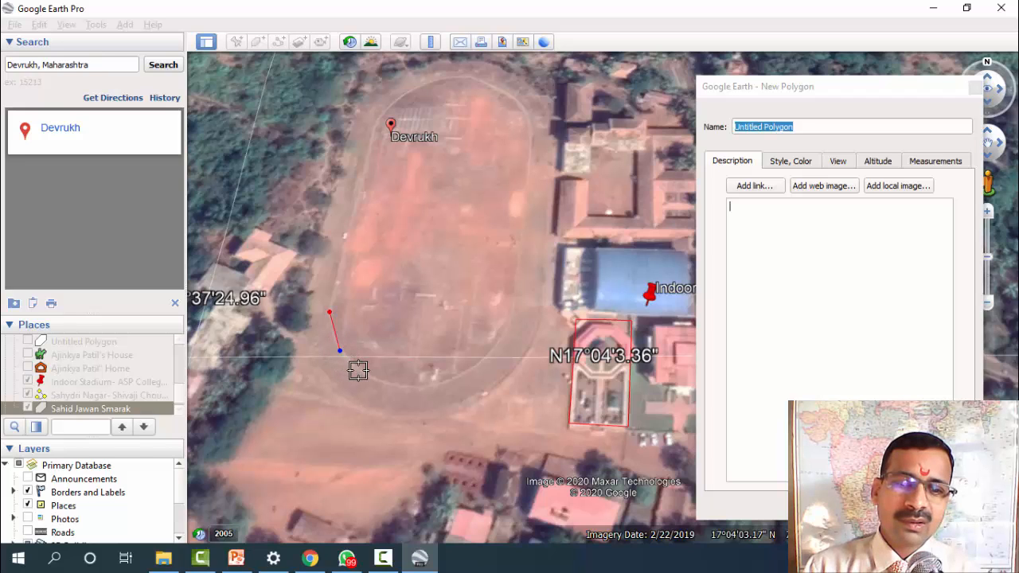
pyautogui.click(359, 370)
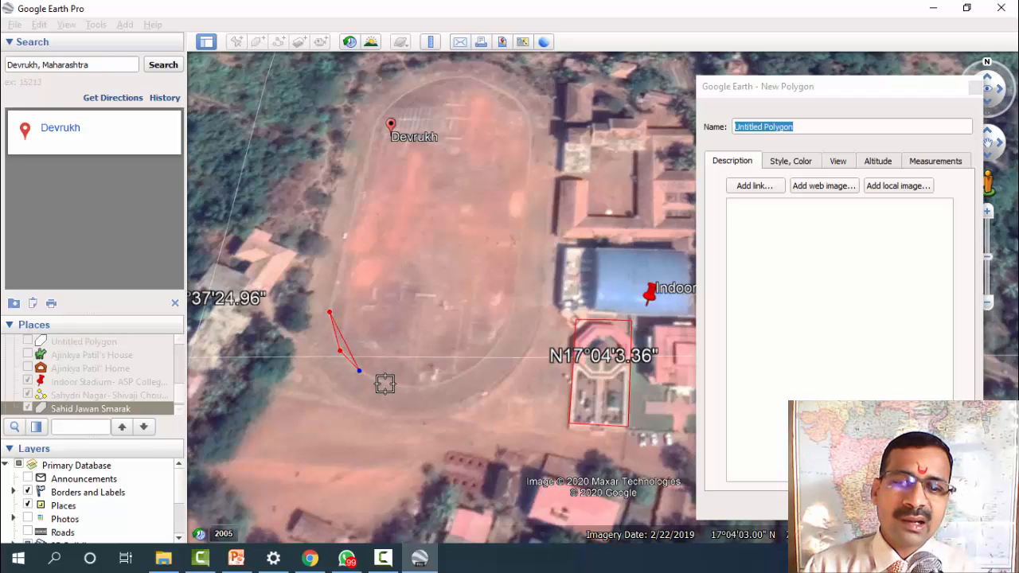
pyautogui.click(385, 384)
pyautogui.click(404, 386)
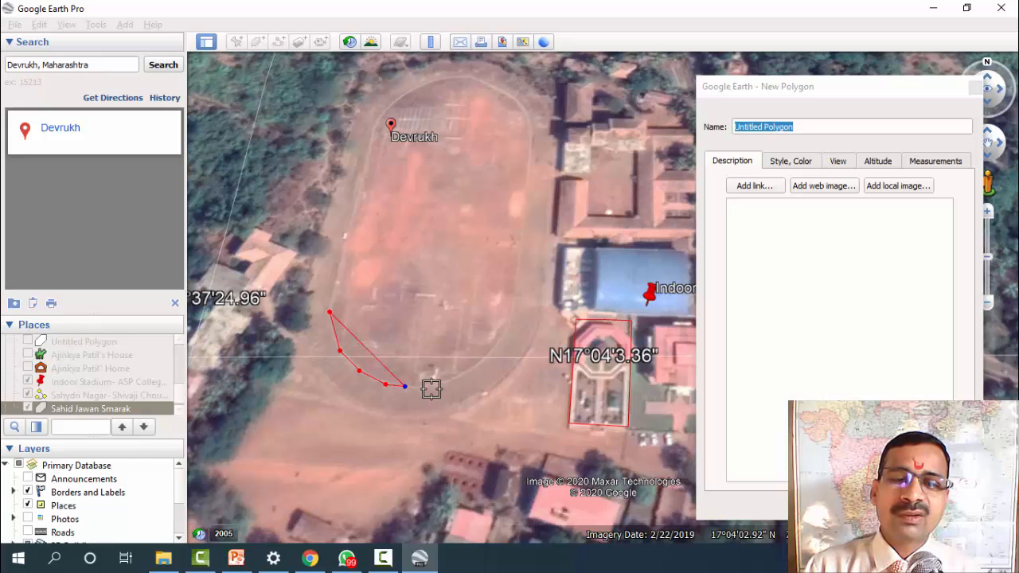
pyautogui.click(433, 384)
pyautogui.click(462, 372)
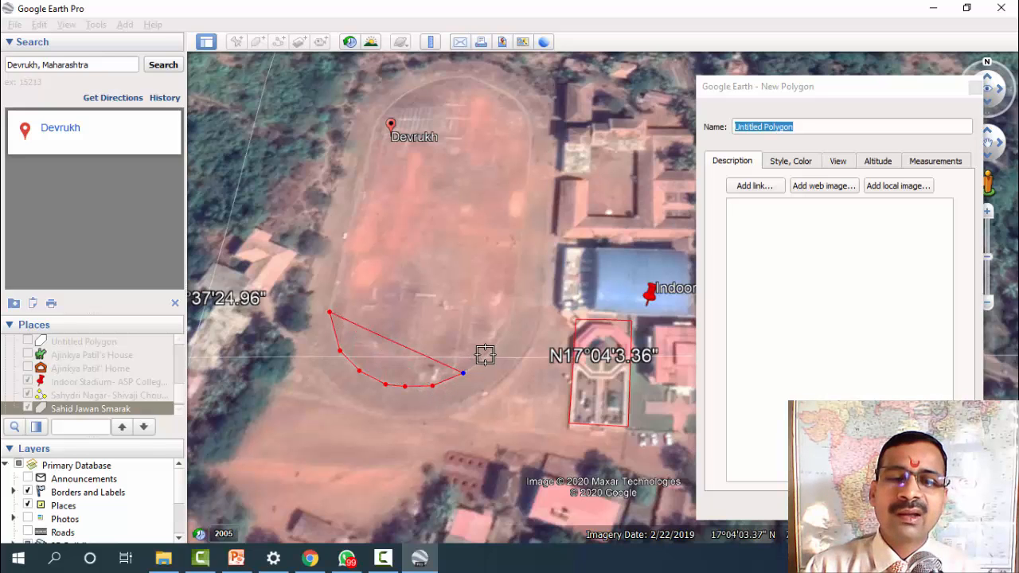
pyautogui.click(487, 352)
pyautogui.click(507, 327)
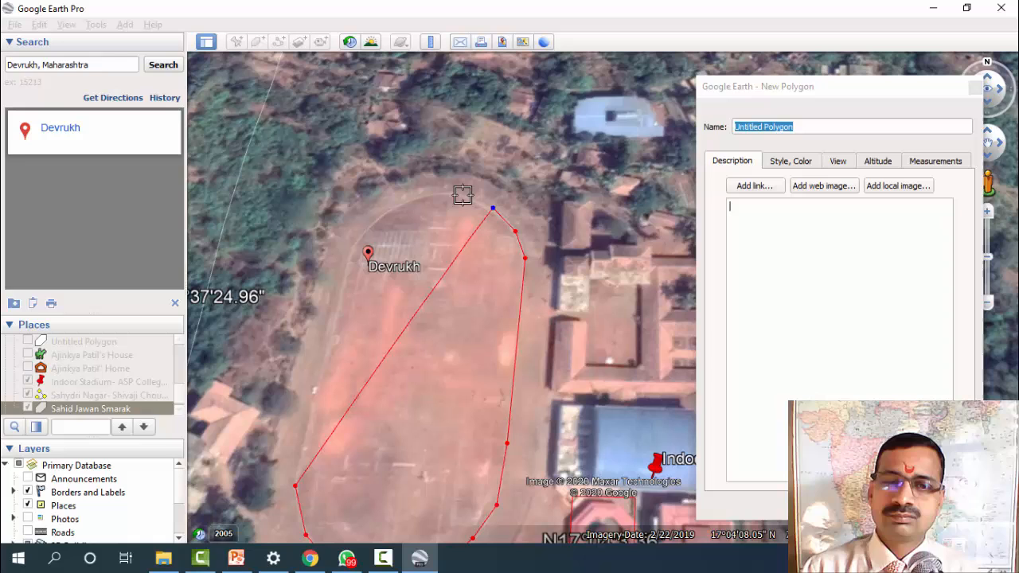
# Step: Continue the polygon around the track's northern curve to its northwest side, name it "Outdoor Stadium" and save it
pyautogui.click(462, 195)
pyautogui.click(432, 195)
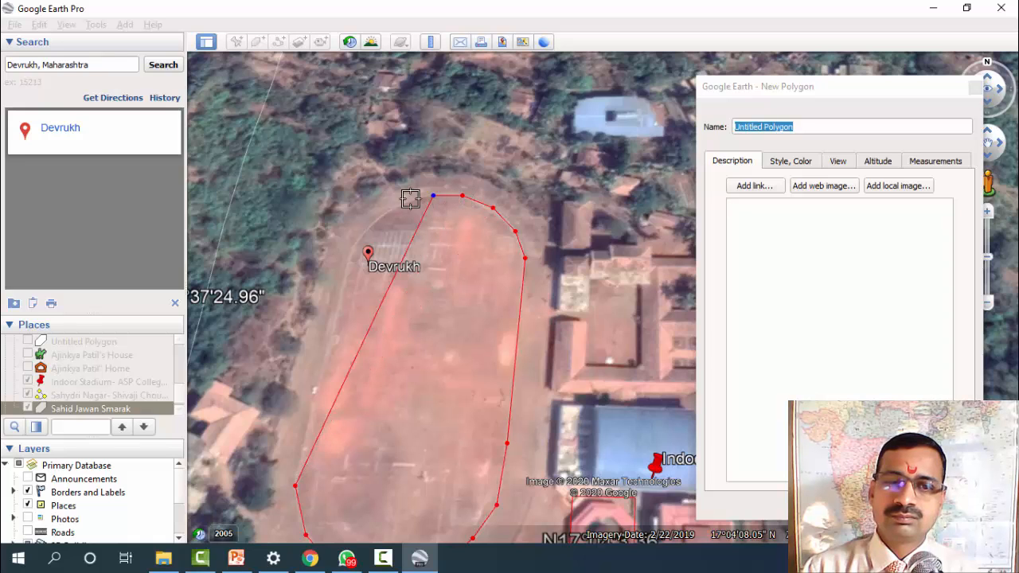
pyautogui.click(396, 203)
pyautogui.click(363, 232)
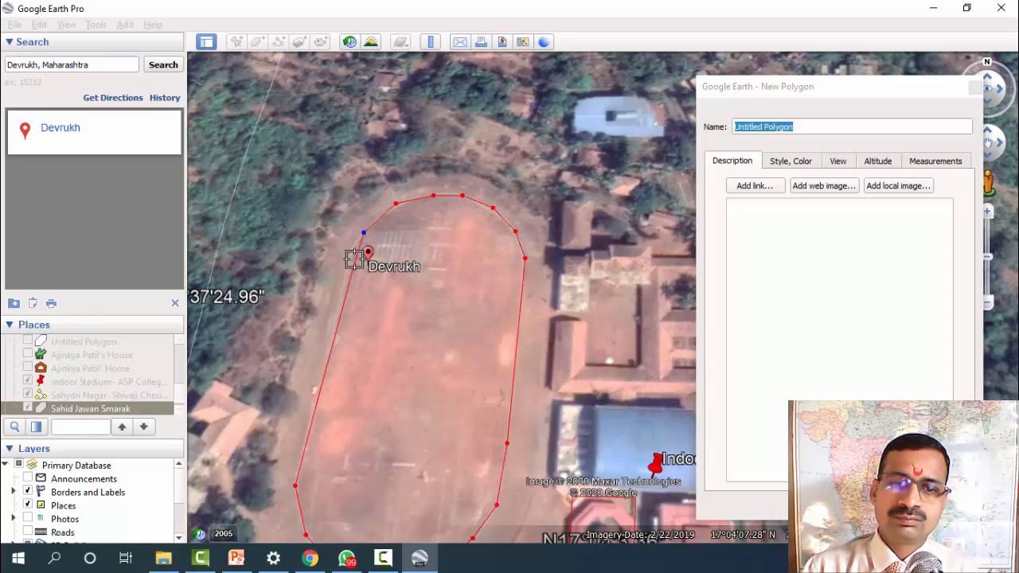
pyautogui.click(349, 253)
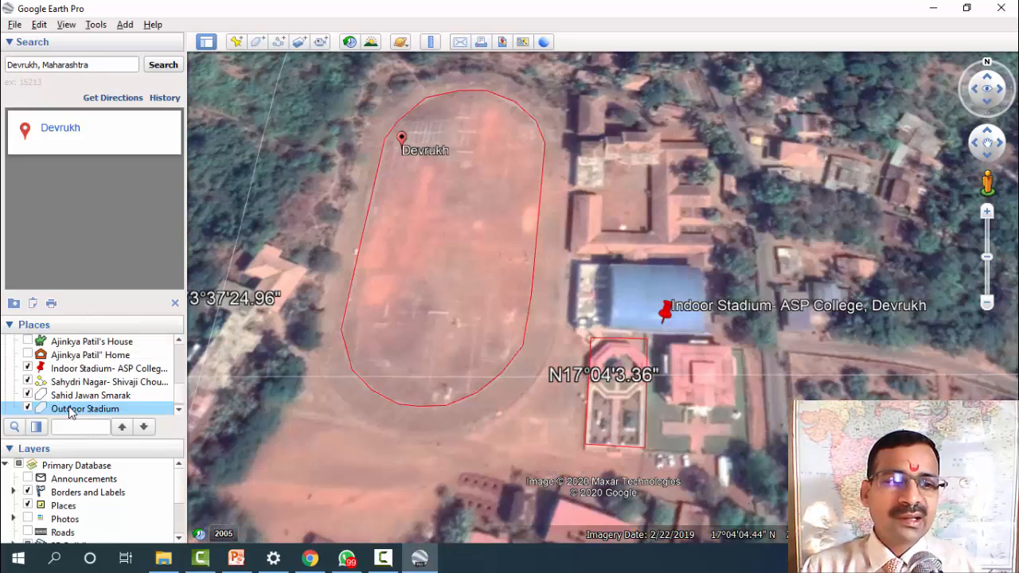
# Step: Reopen the Outdoor Stadium polygon's properties, shift its southwest point slightly outward onto the track, check the style settings and save it
pyautogui.rightClick(70, 411)
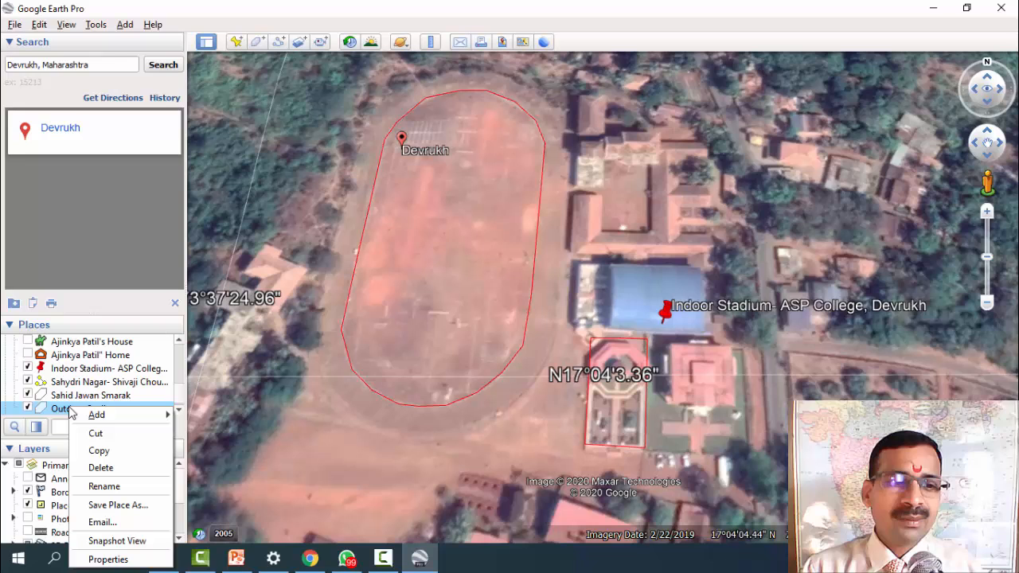
pyautogui.click(108, 559)
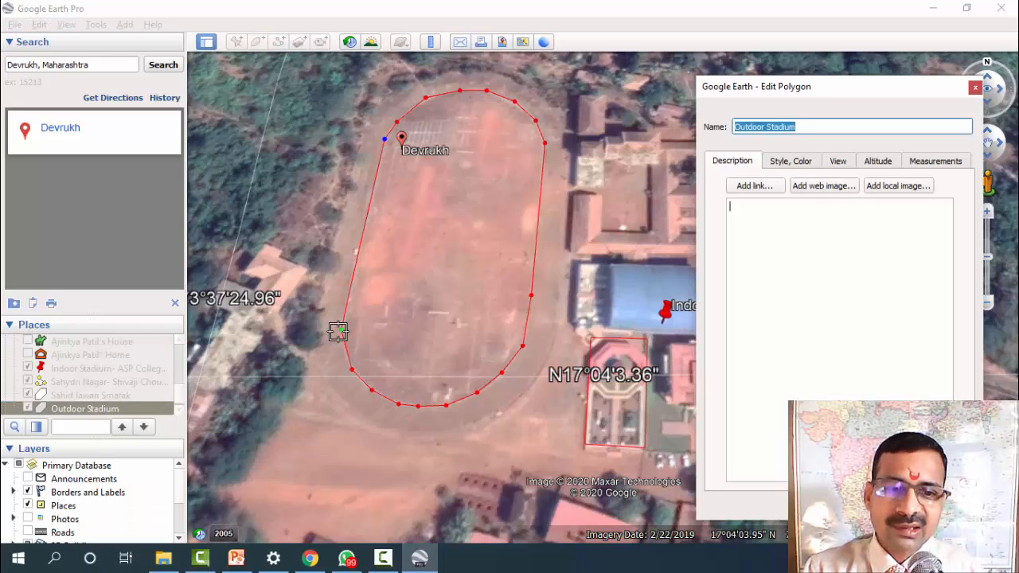
pyautogui.moveTo(341, 341)
pyautogui.mouseDown()
pyautogui.moveTo(355, 352)
pyautogui.moveTo(462, 355)
pyautogui.moveTo(496, 202)
pyautogui.moveTo(342, 186)
pyautogui.moveTo(422, 312)
pyautogui.moveTo(353, 375)
pyautogui.moveTo(342, 333)
pyautogui.mouseUp()
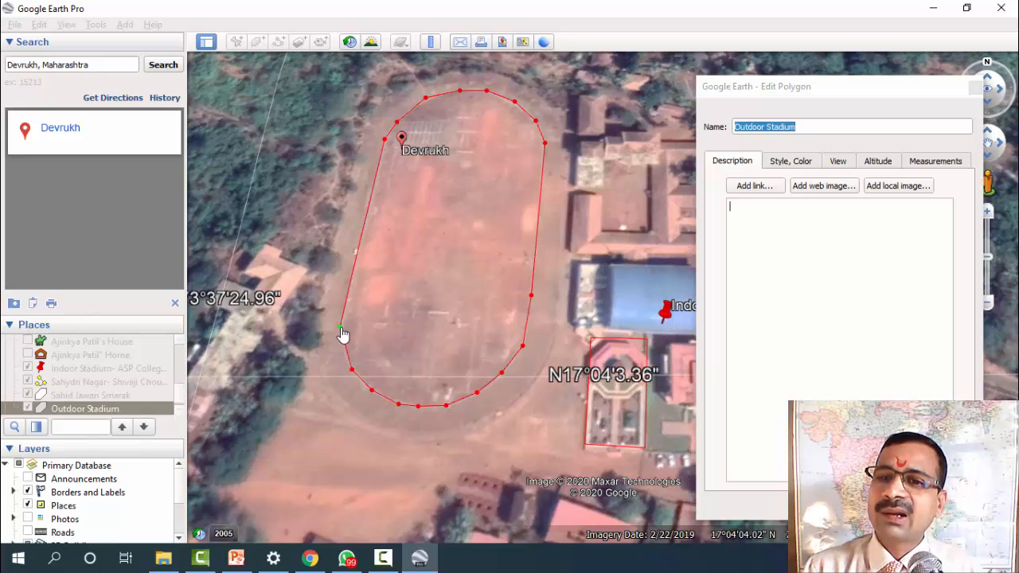
pyautogui.click(748, 250)
pyautogui.click(797, 162)
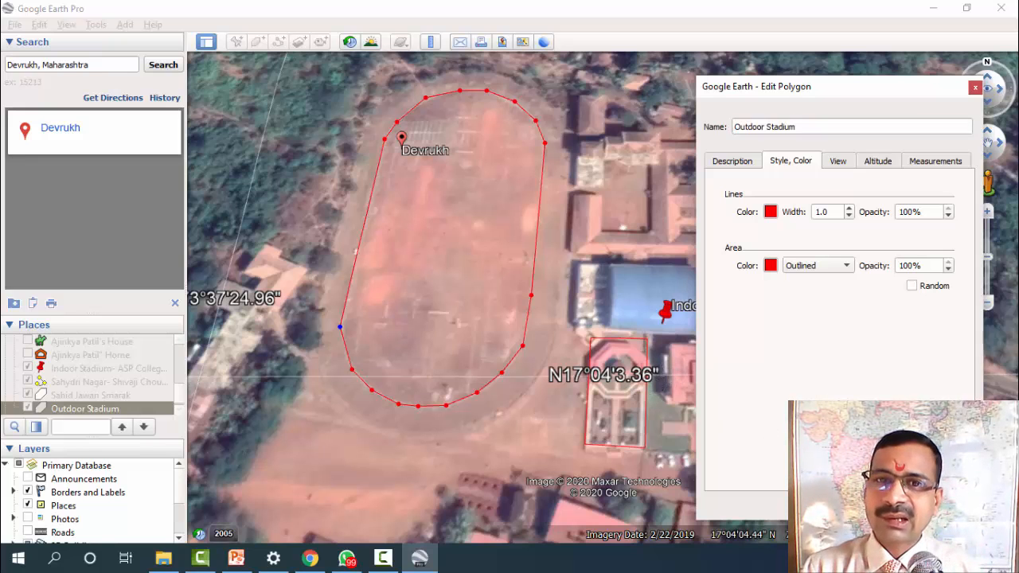
pyautogui.press('Return')
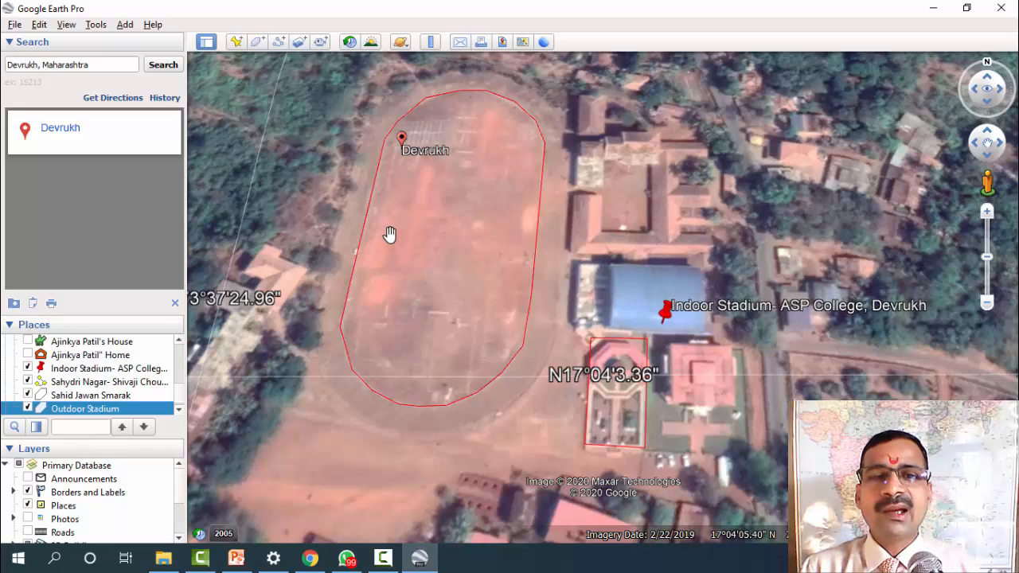